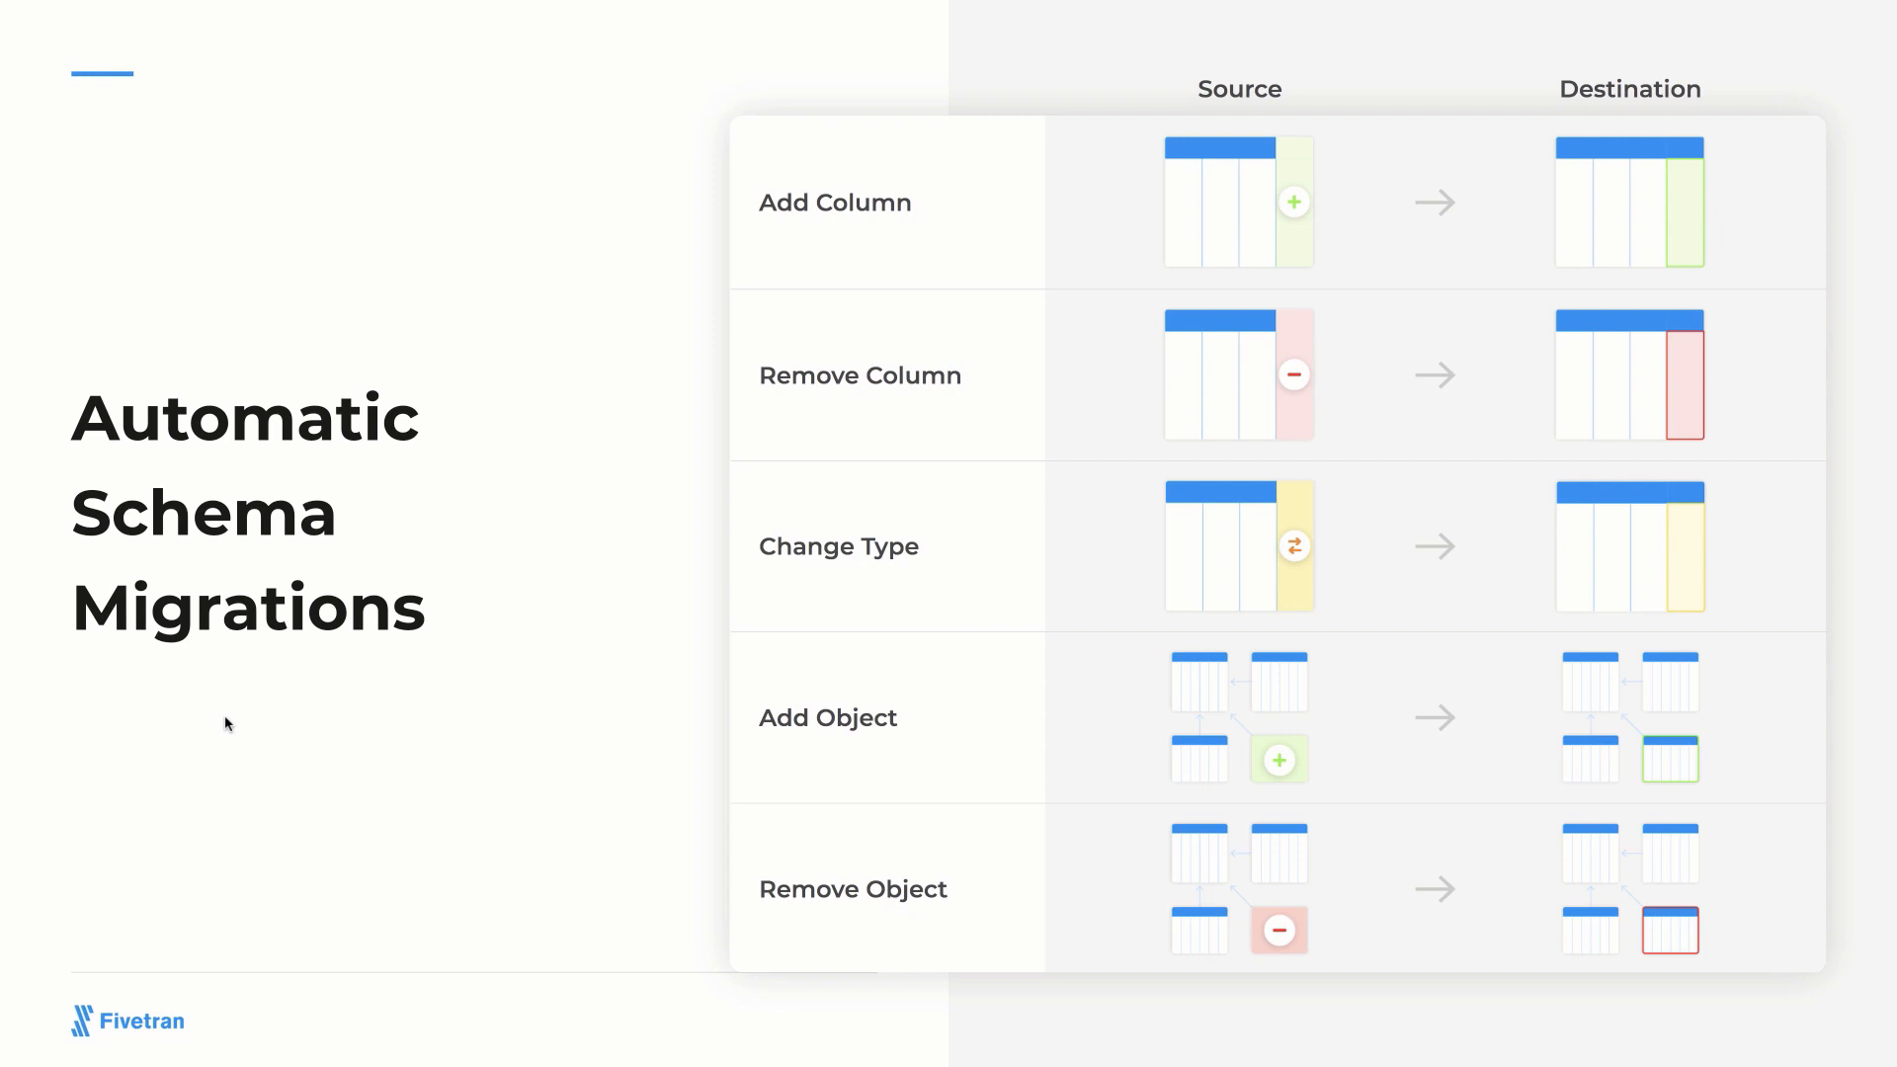
key("Right")
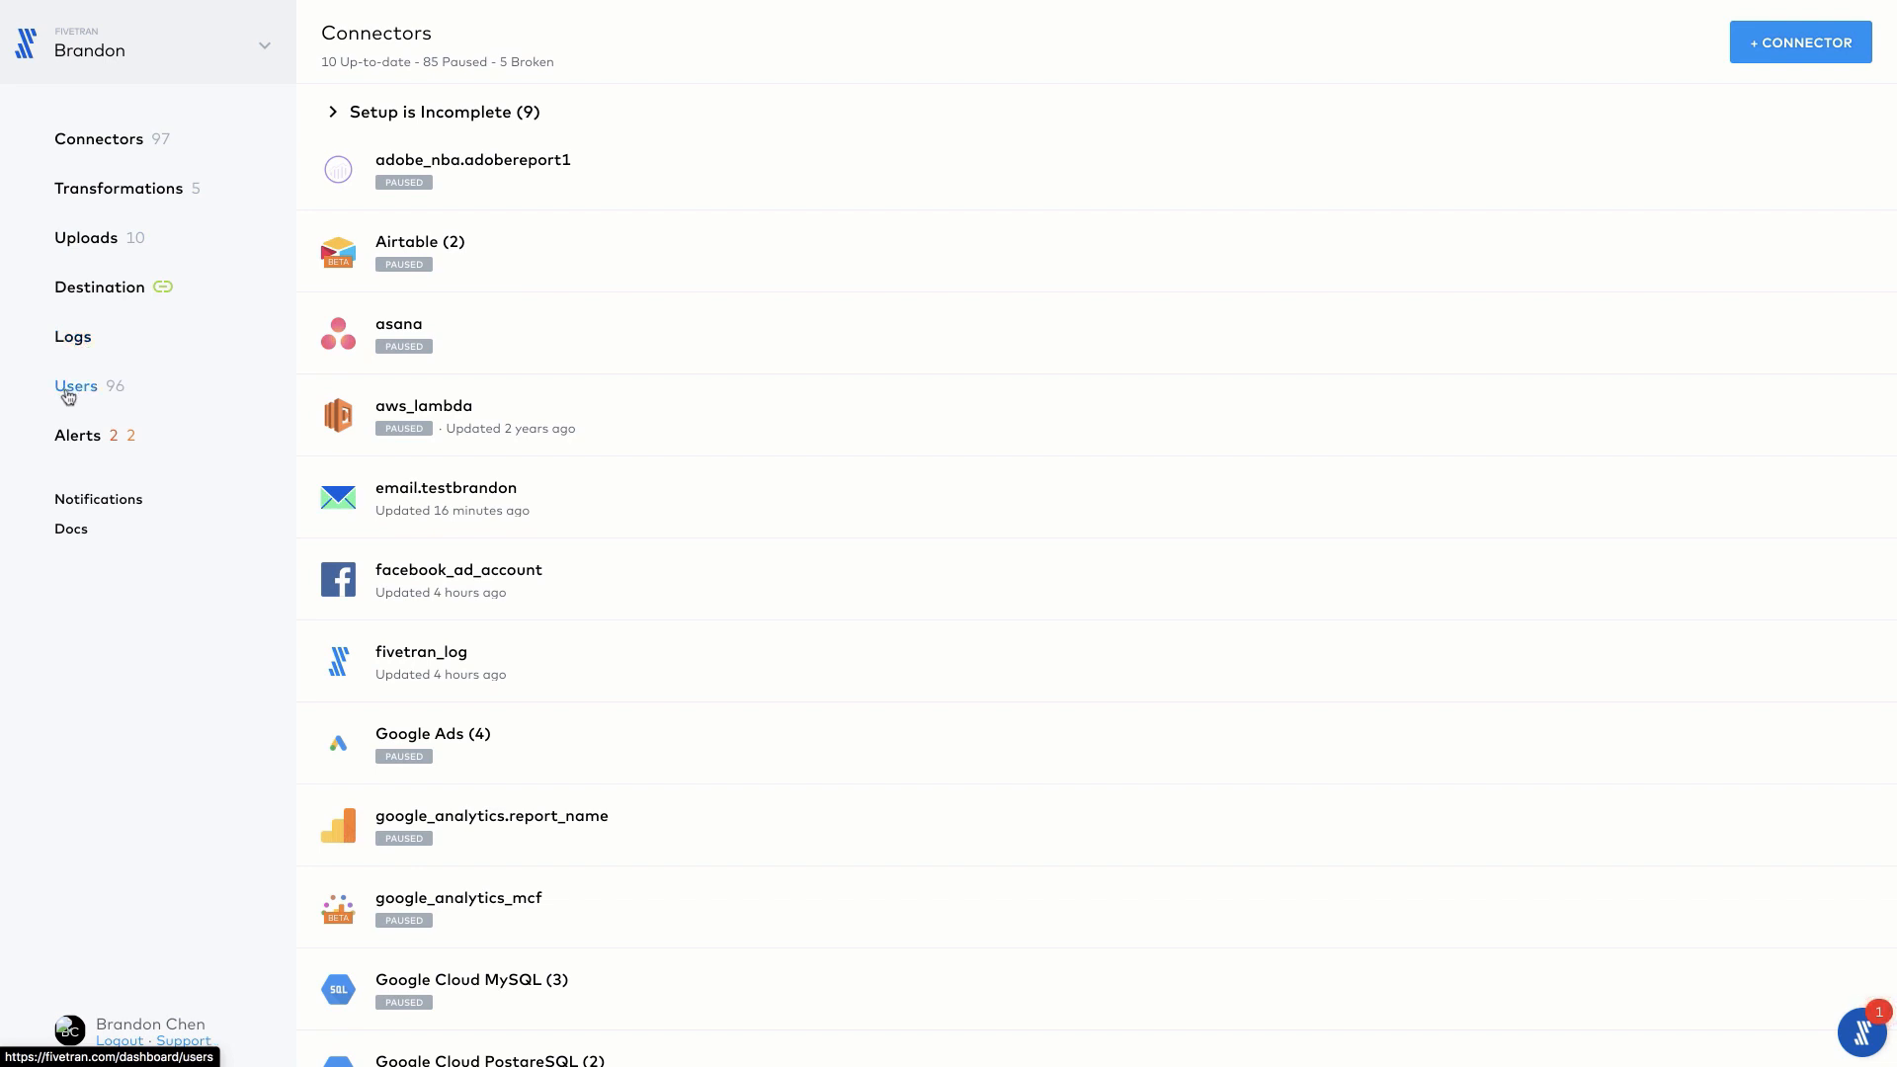
Step: Start a new connector and choose Salesforce as its data source
left_click(1810, 43)
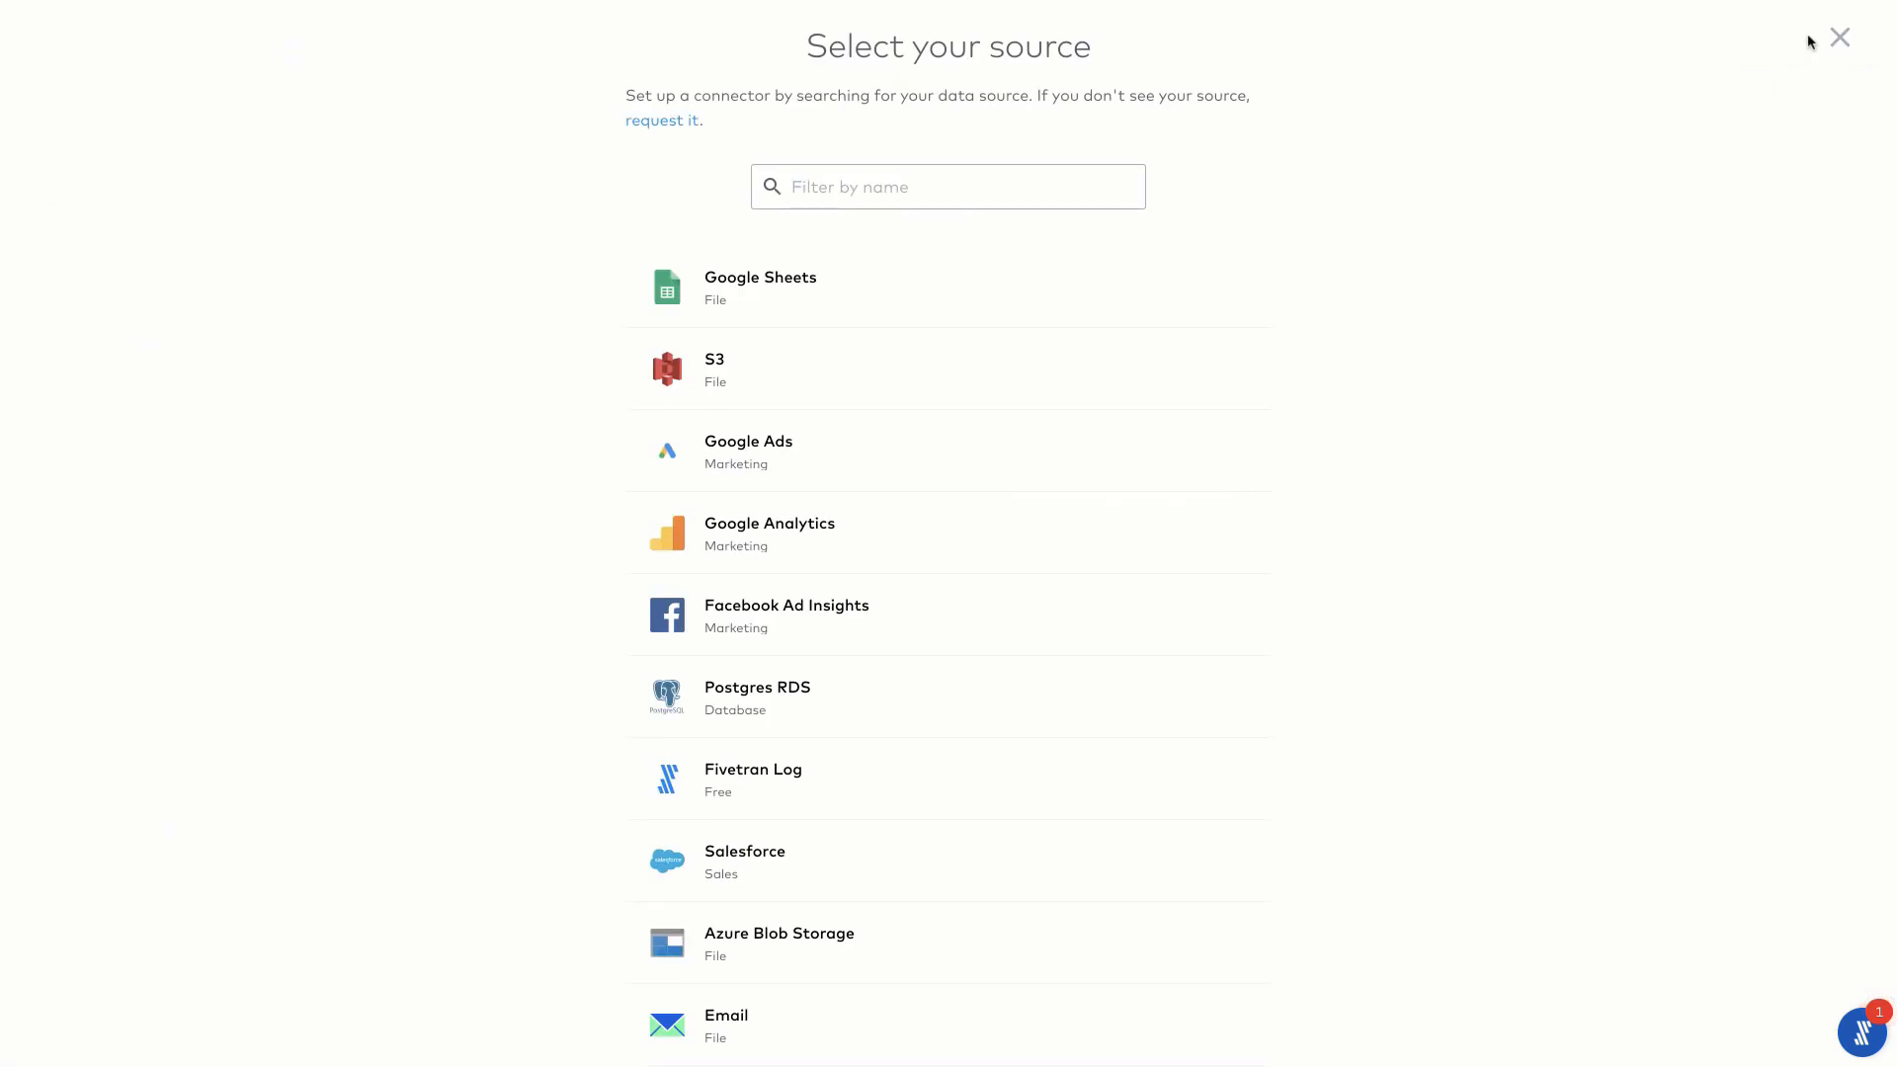
left_click(1095, 191)
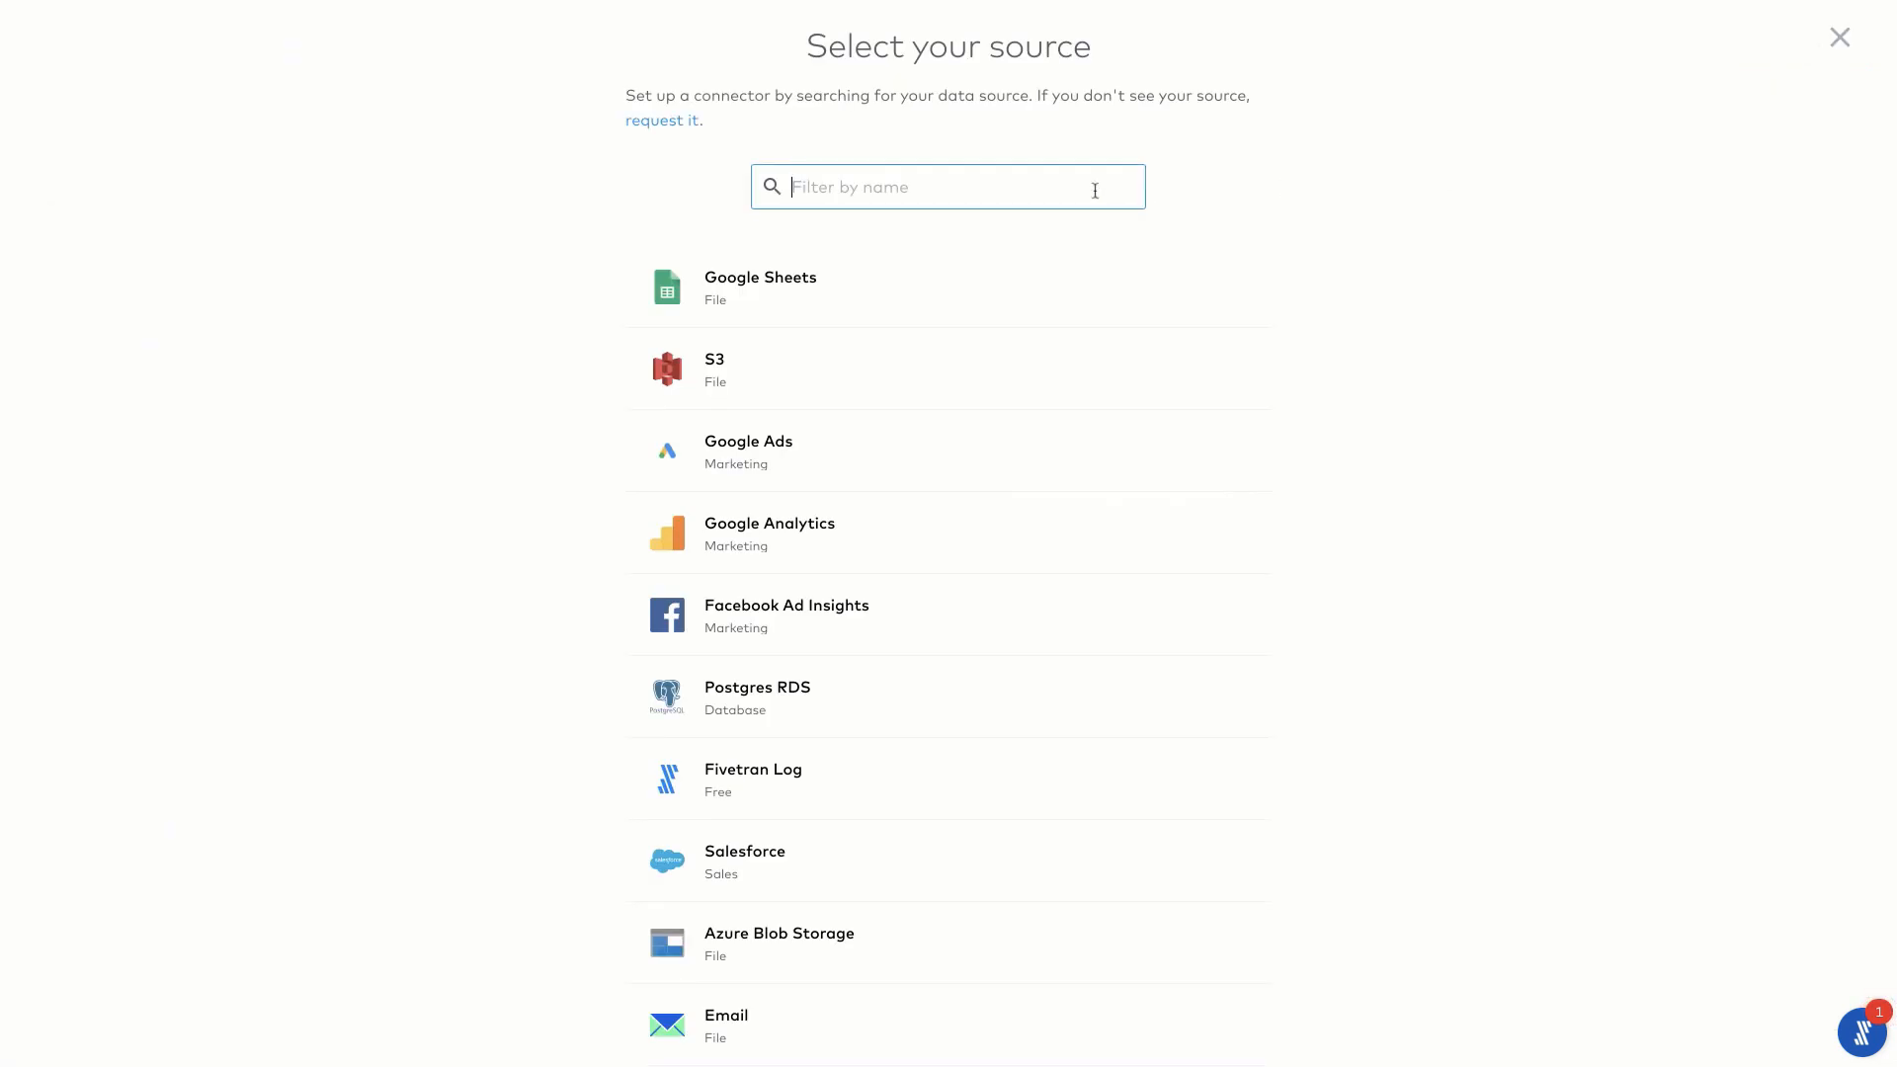
type("sales")
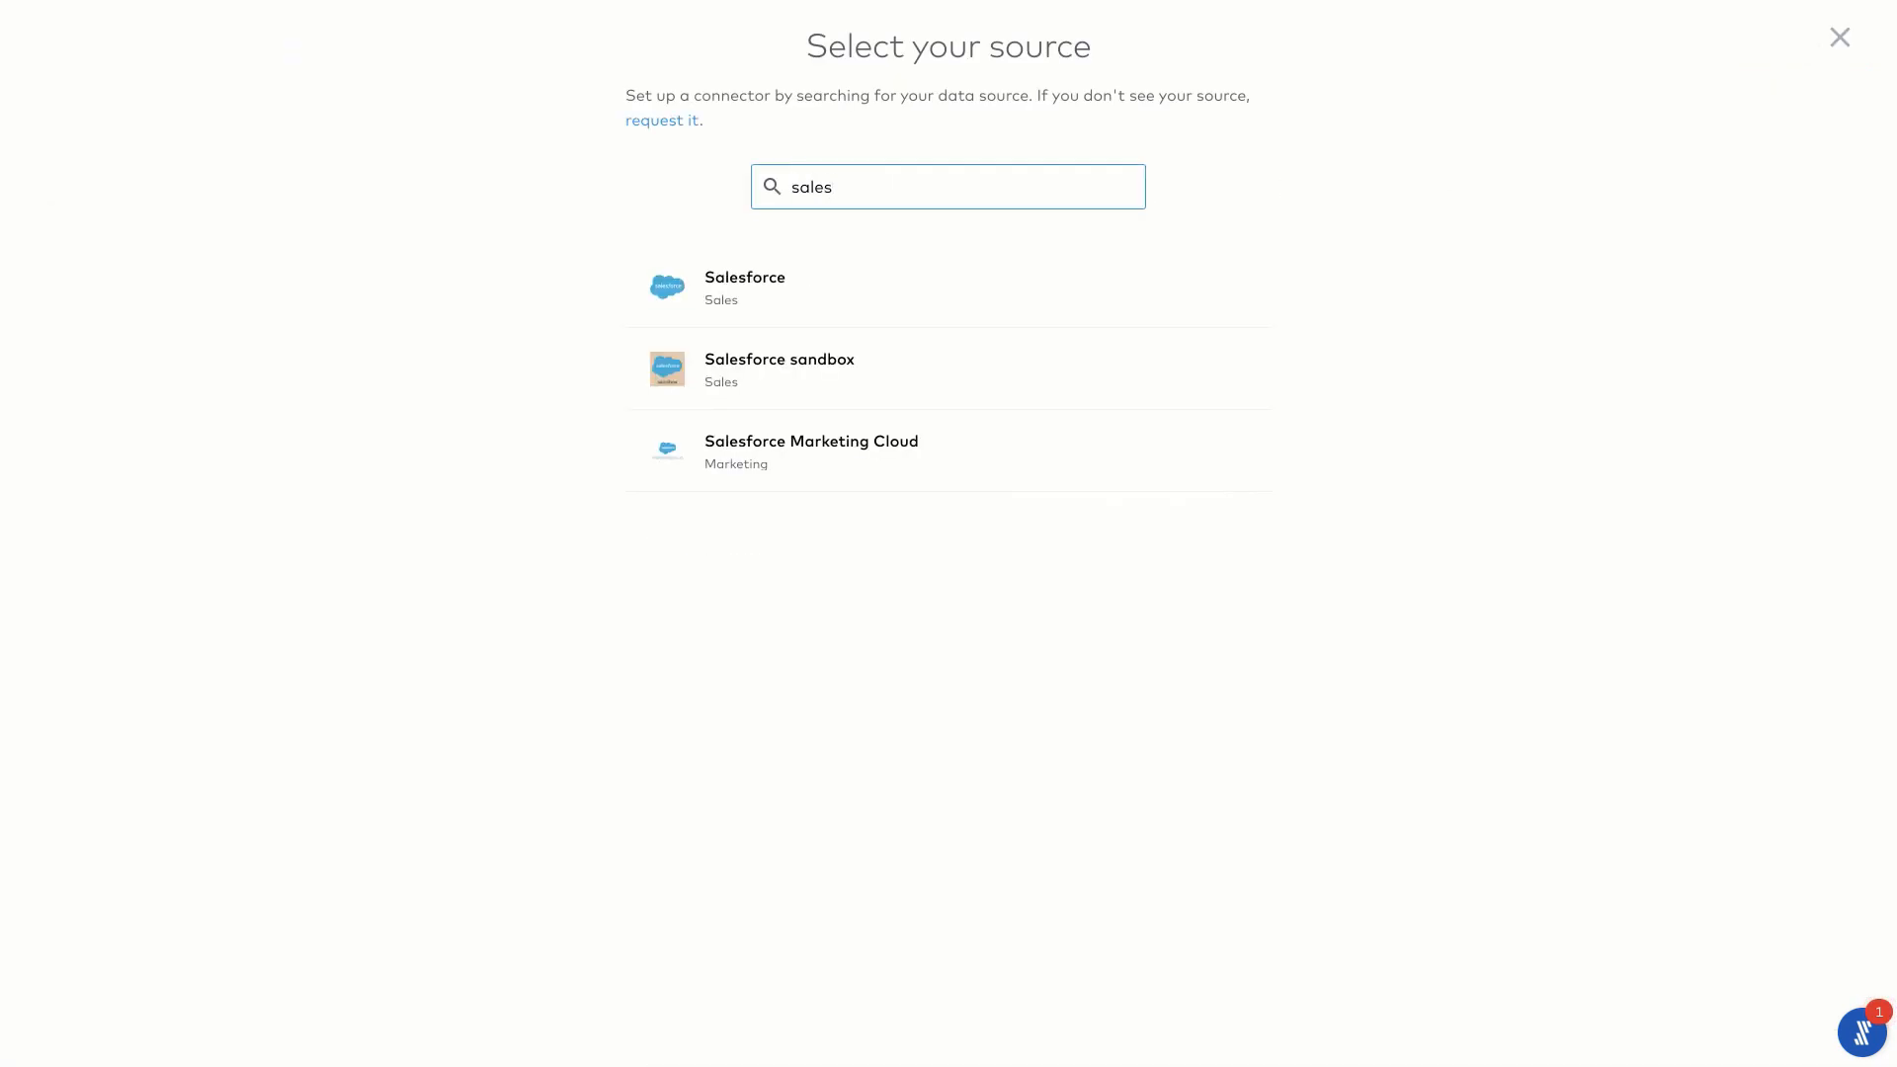
left_click(846, 310)
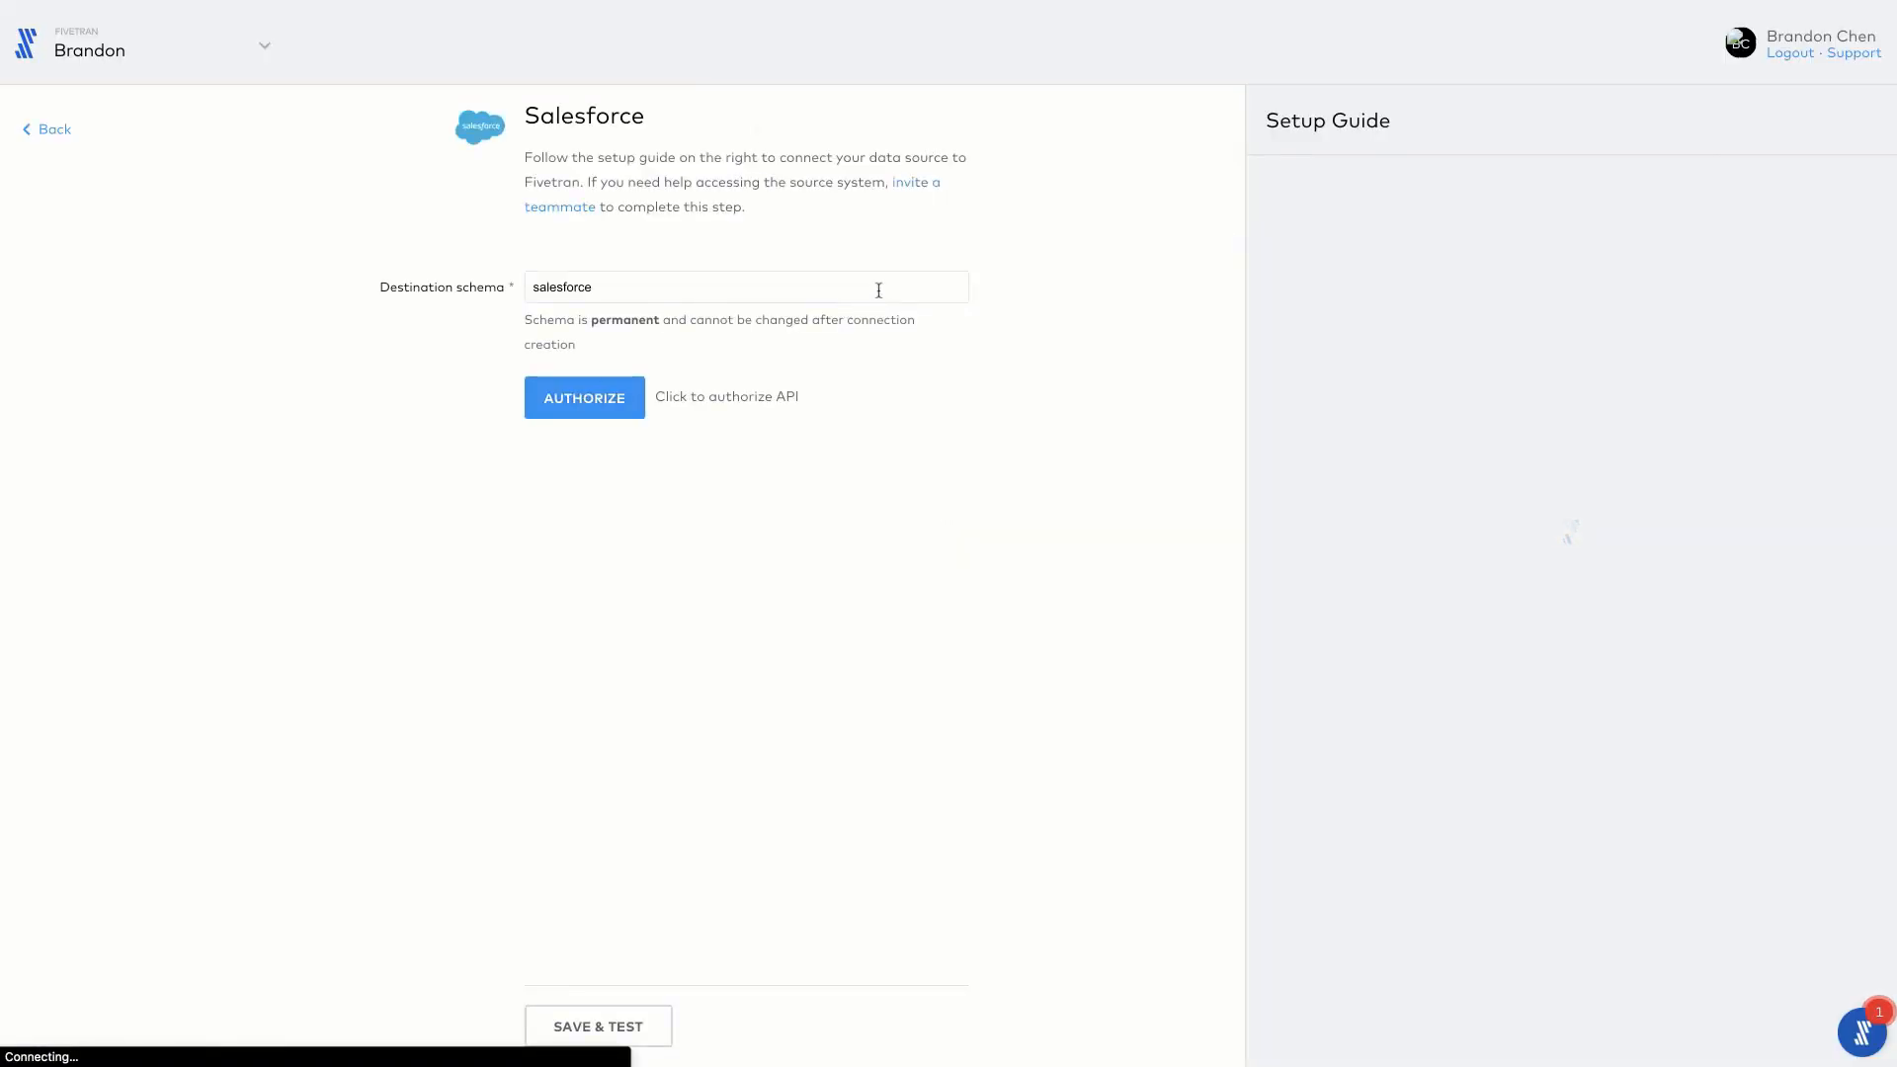
Step: Name the destination schema salesforce_schema_unique_name and authorize the Salesforce API
left_click(848, 287)
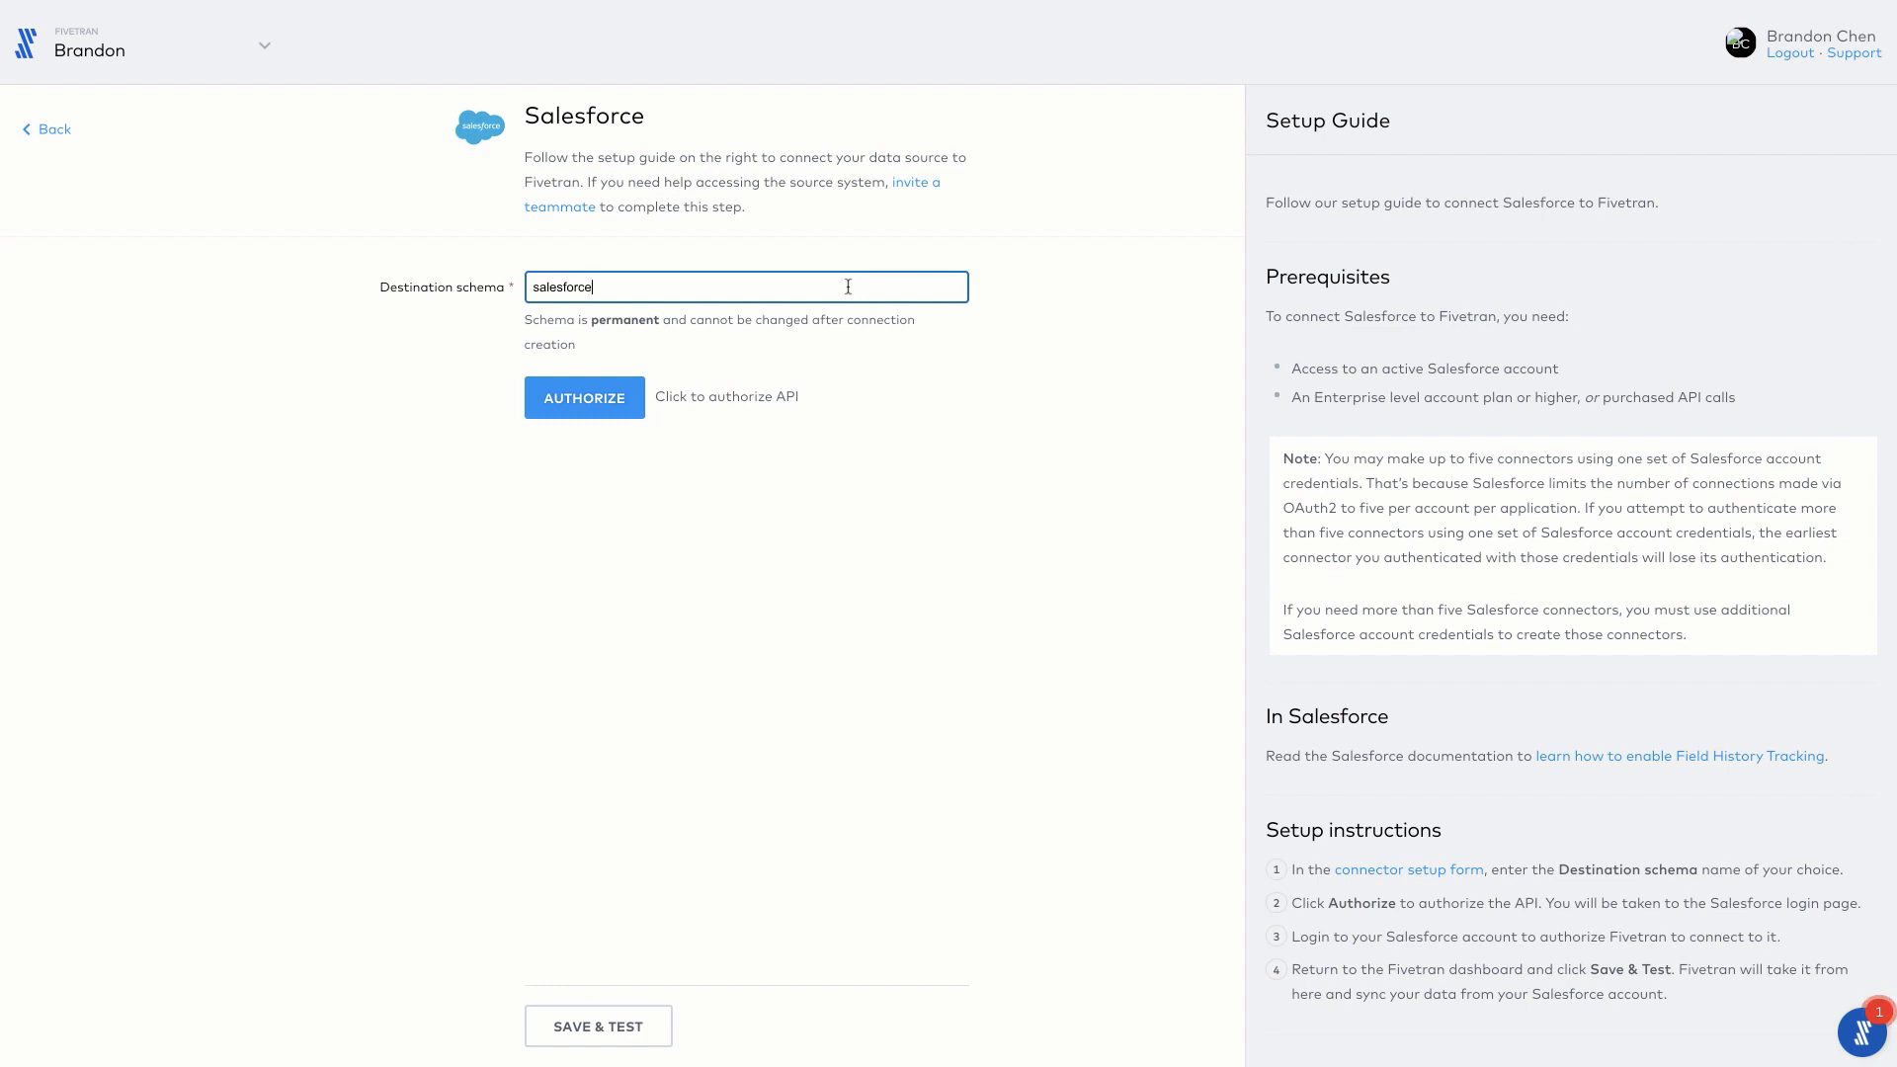
type("_schema_unique_name")
left_click(622, 412)
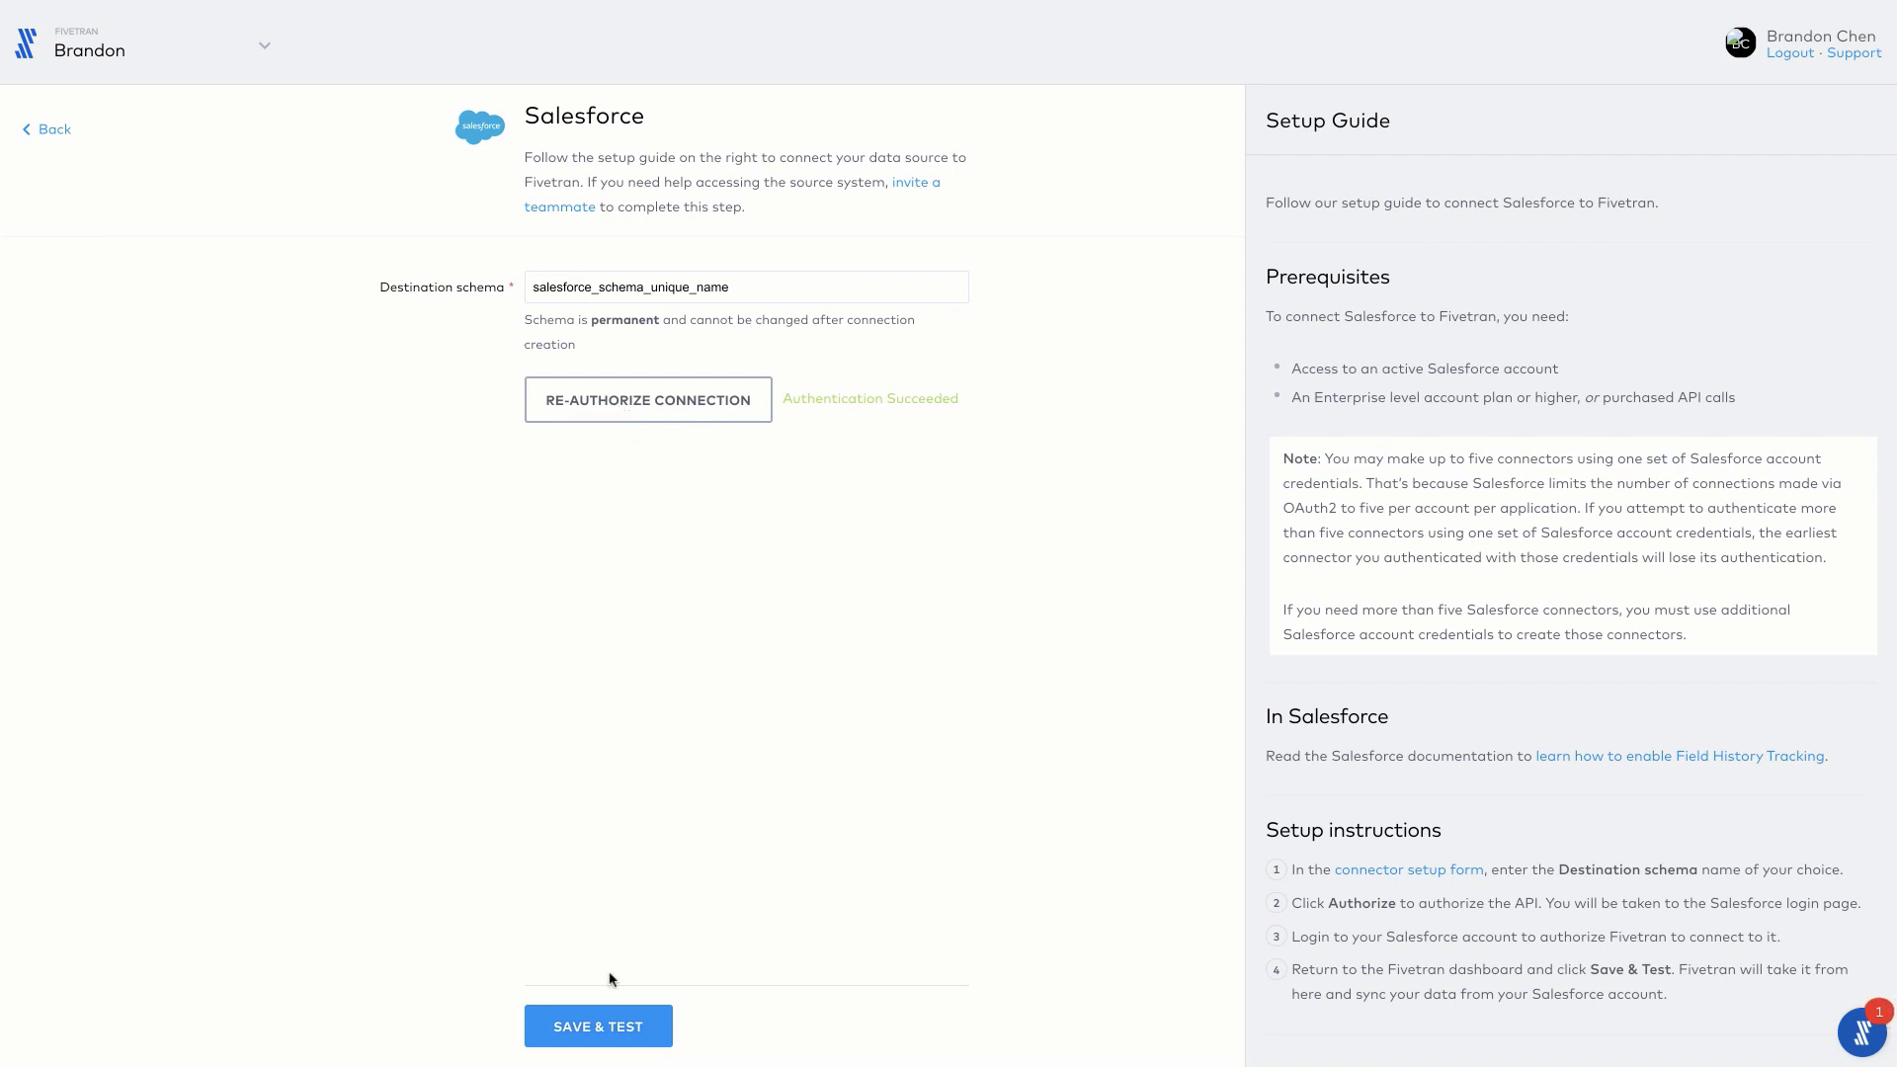
Step: Save and test the Salesforce connection, and open the review of its source schema
left_click(596, 1032)
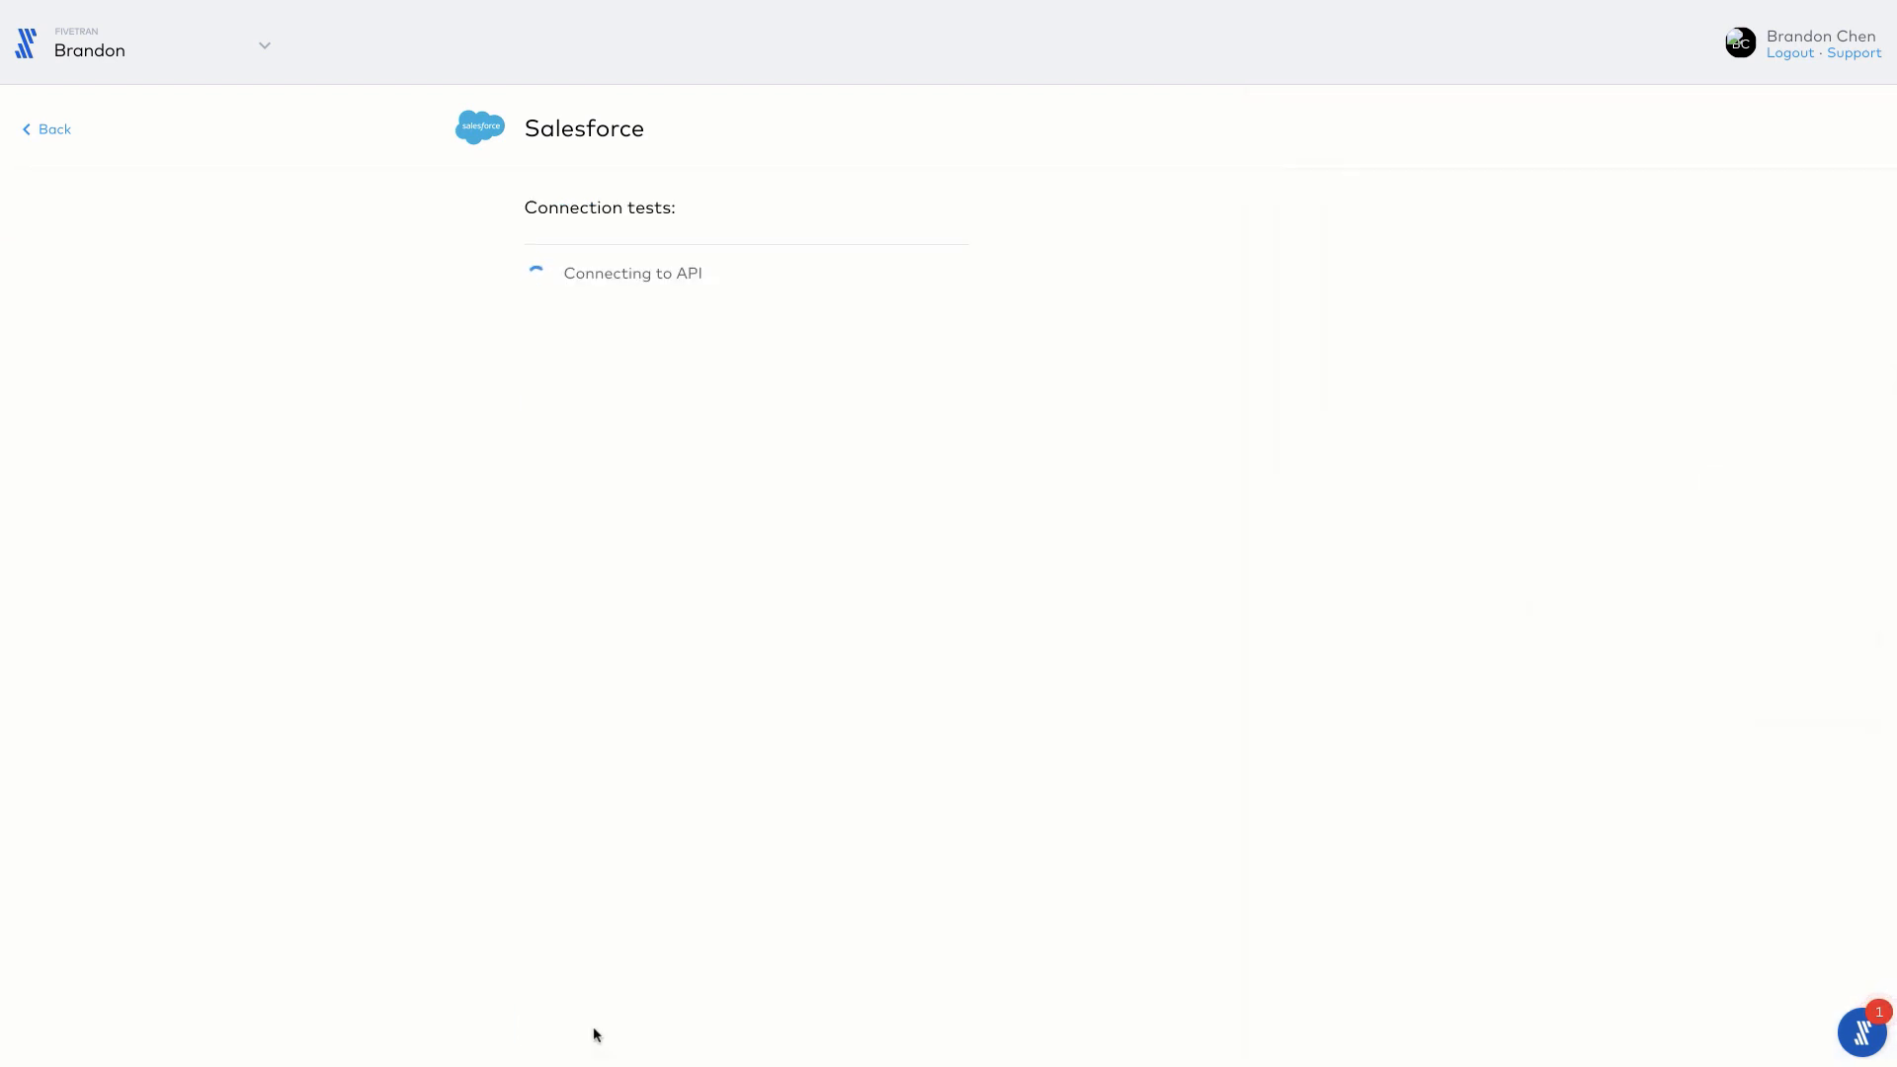
left_click(805, 1033)
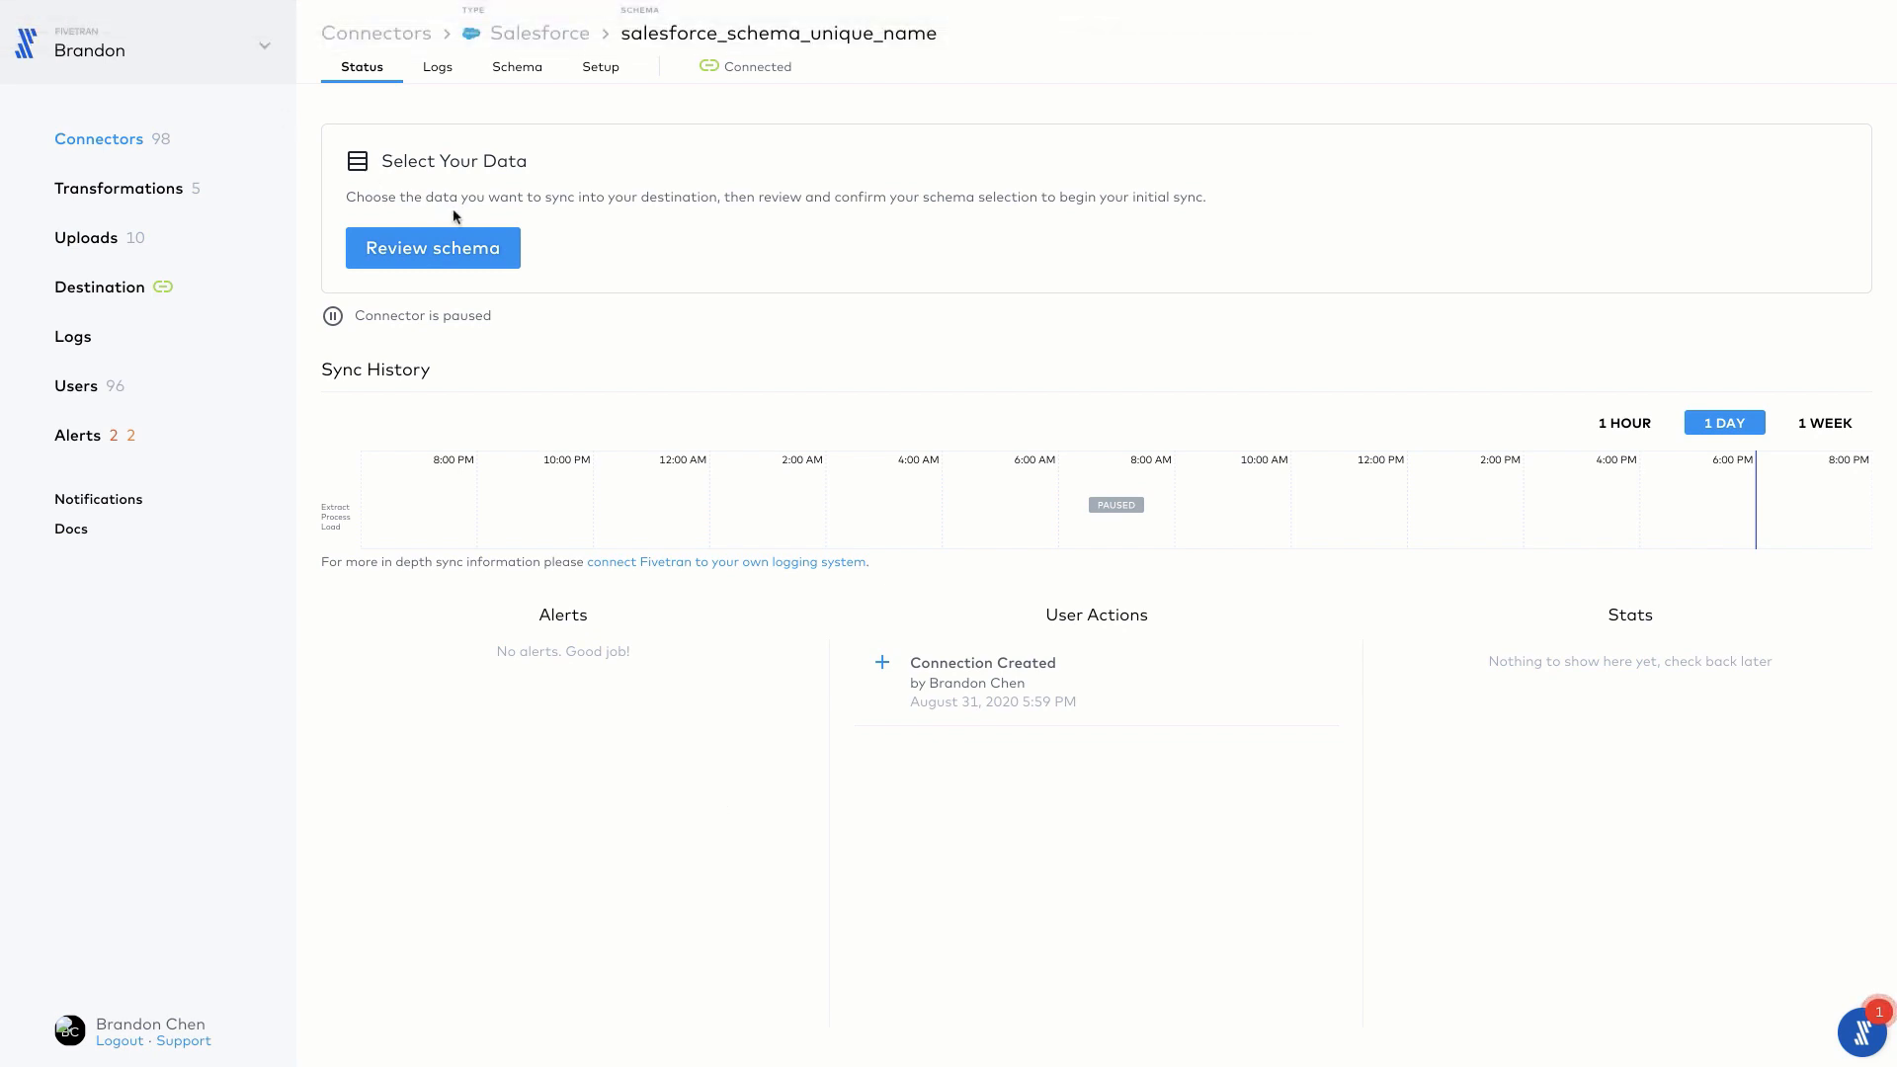
left_click(440, 260)
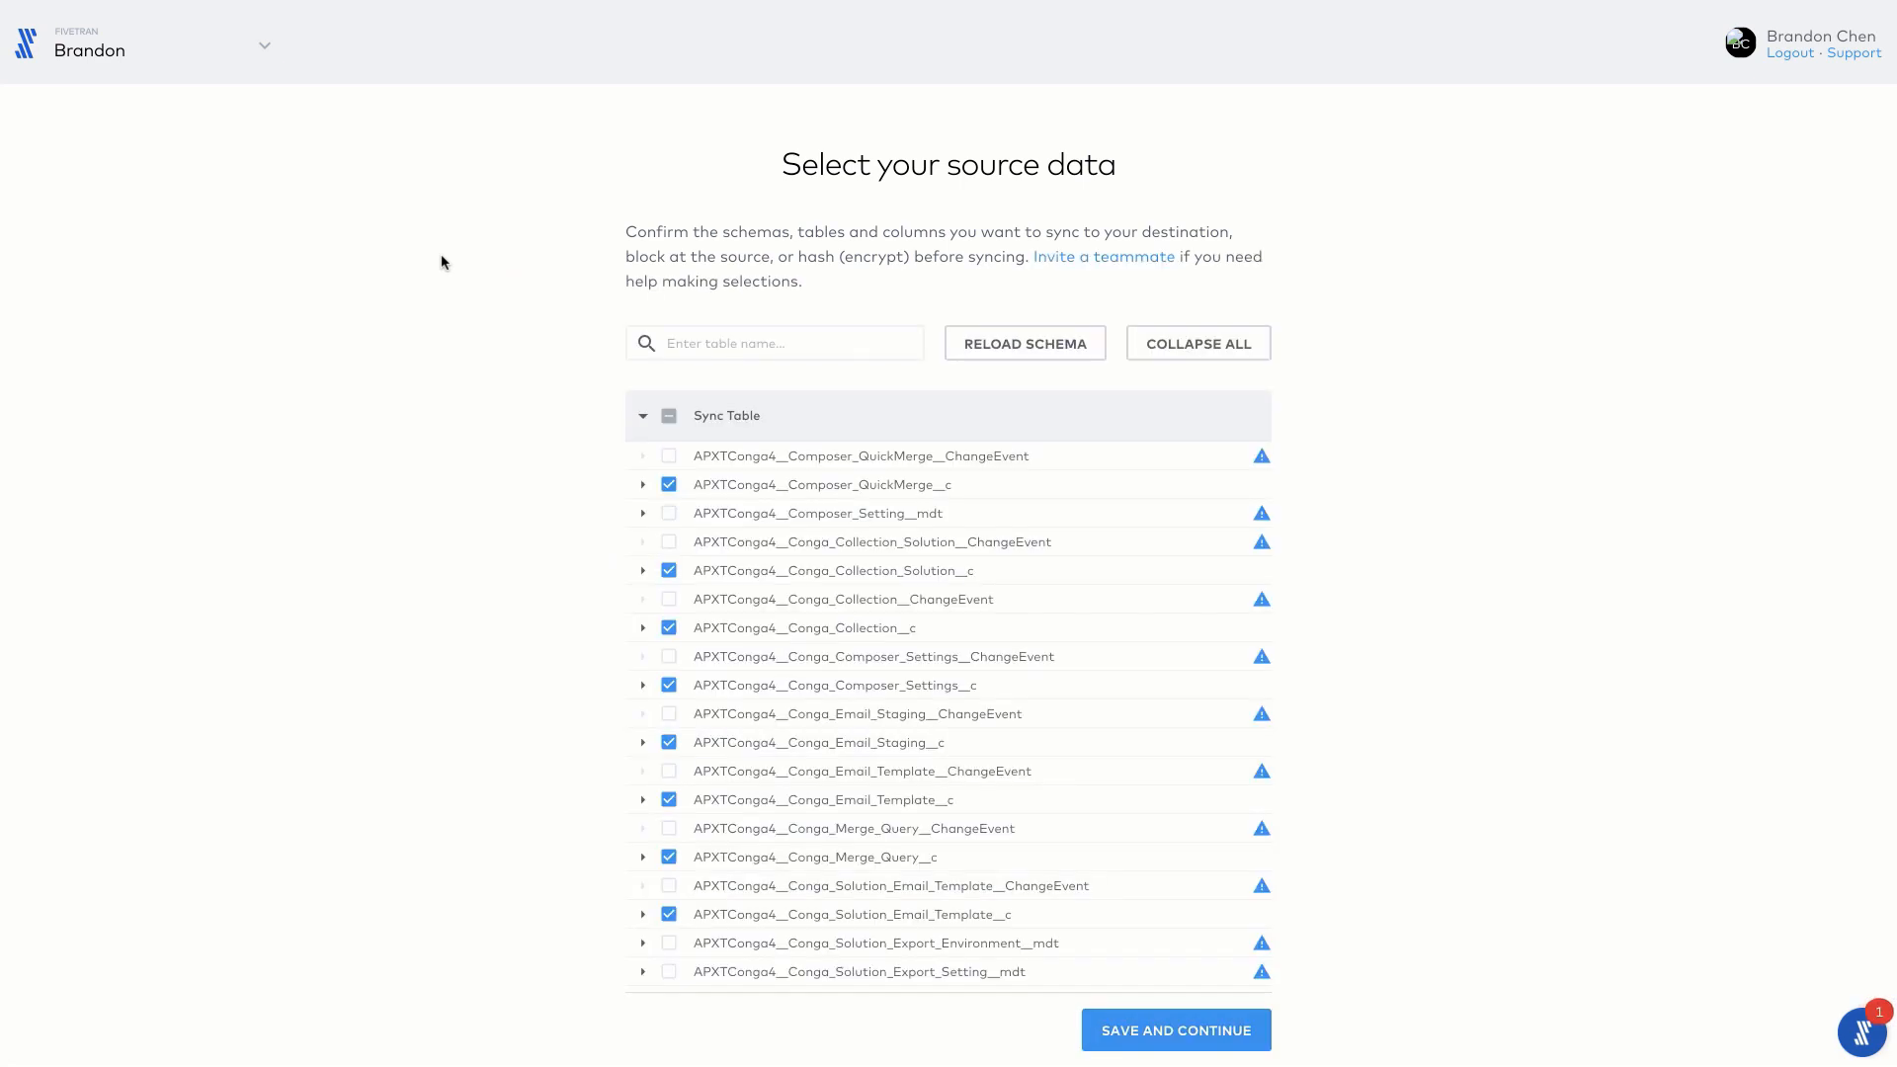
Step: Exclude the Conga_Solution__c, Description__c and Weblink_ID__c columns of the APXTConga4__Composer_QuickMerge__c table from syncing
left_click(643, 484)
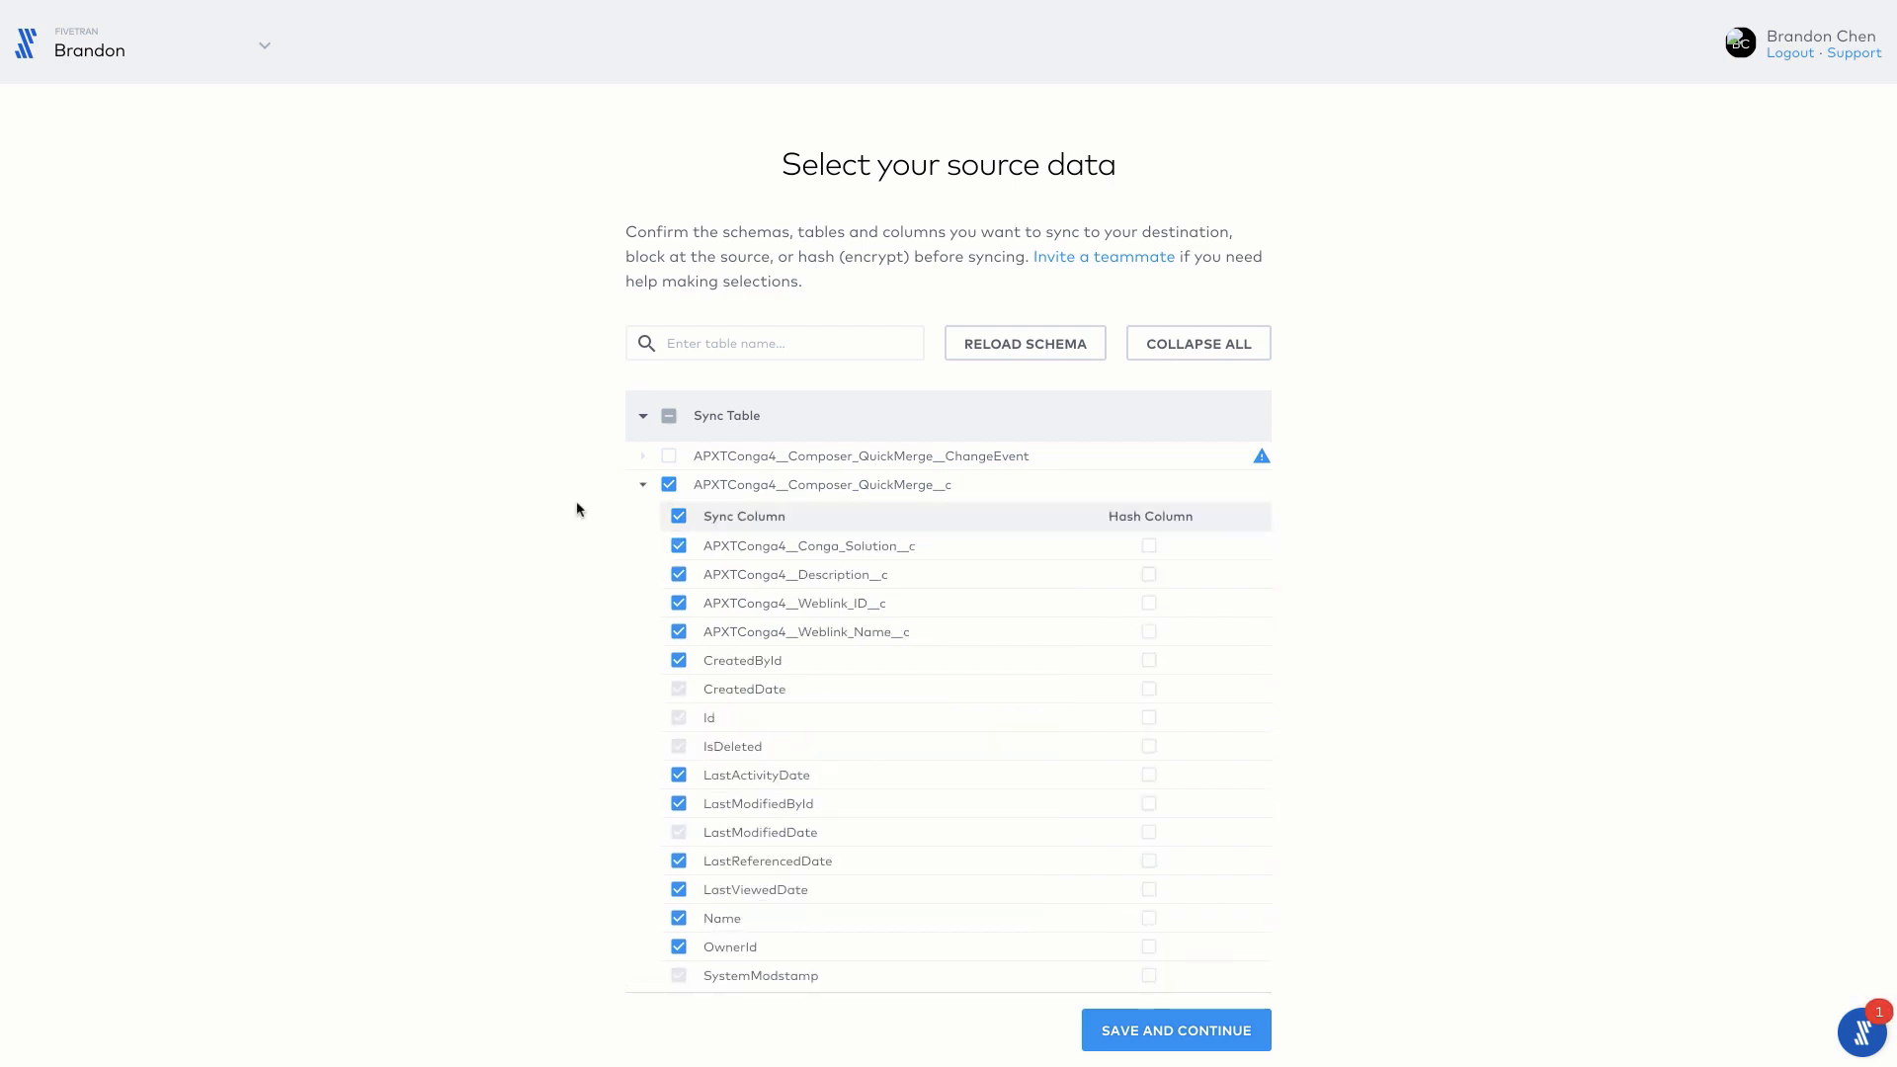
left_click(678, 546)
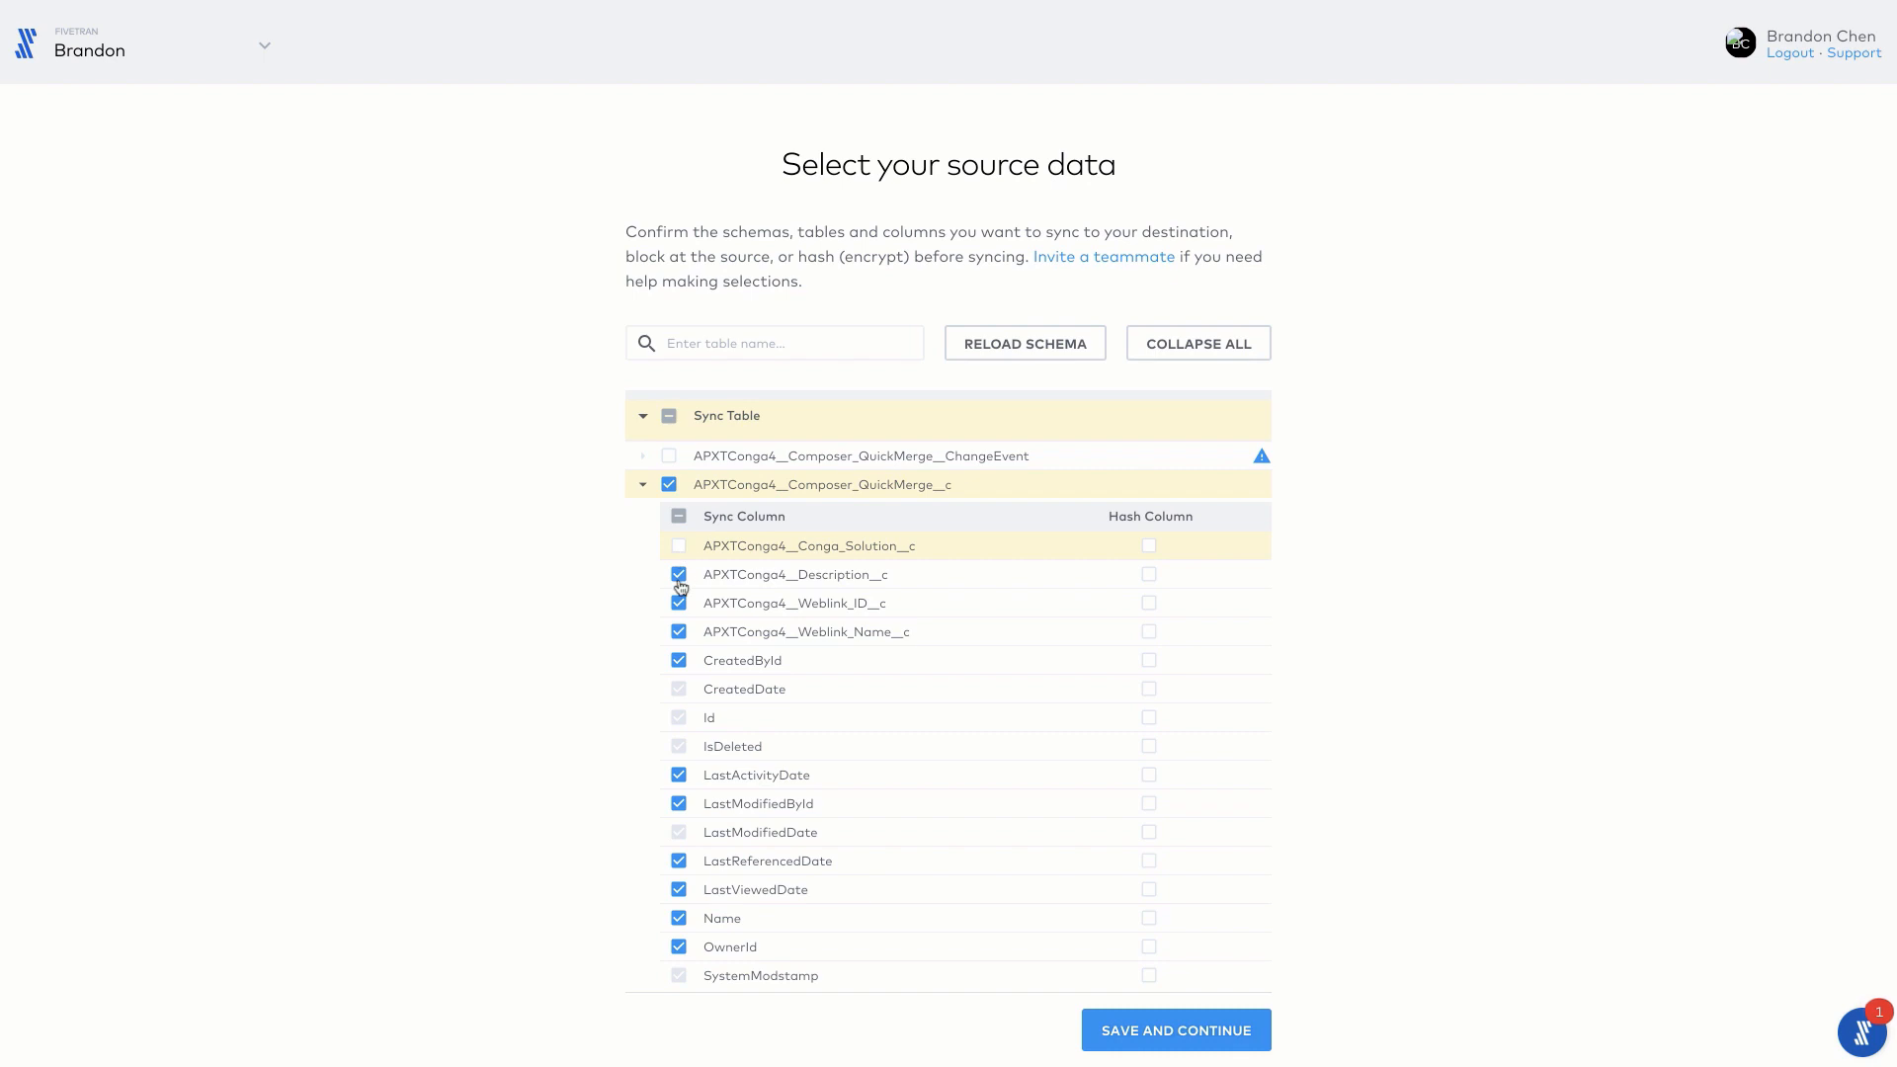
left_click(679, 577)
left_click(679, 603)
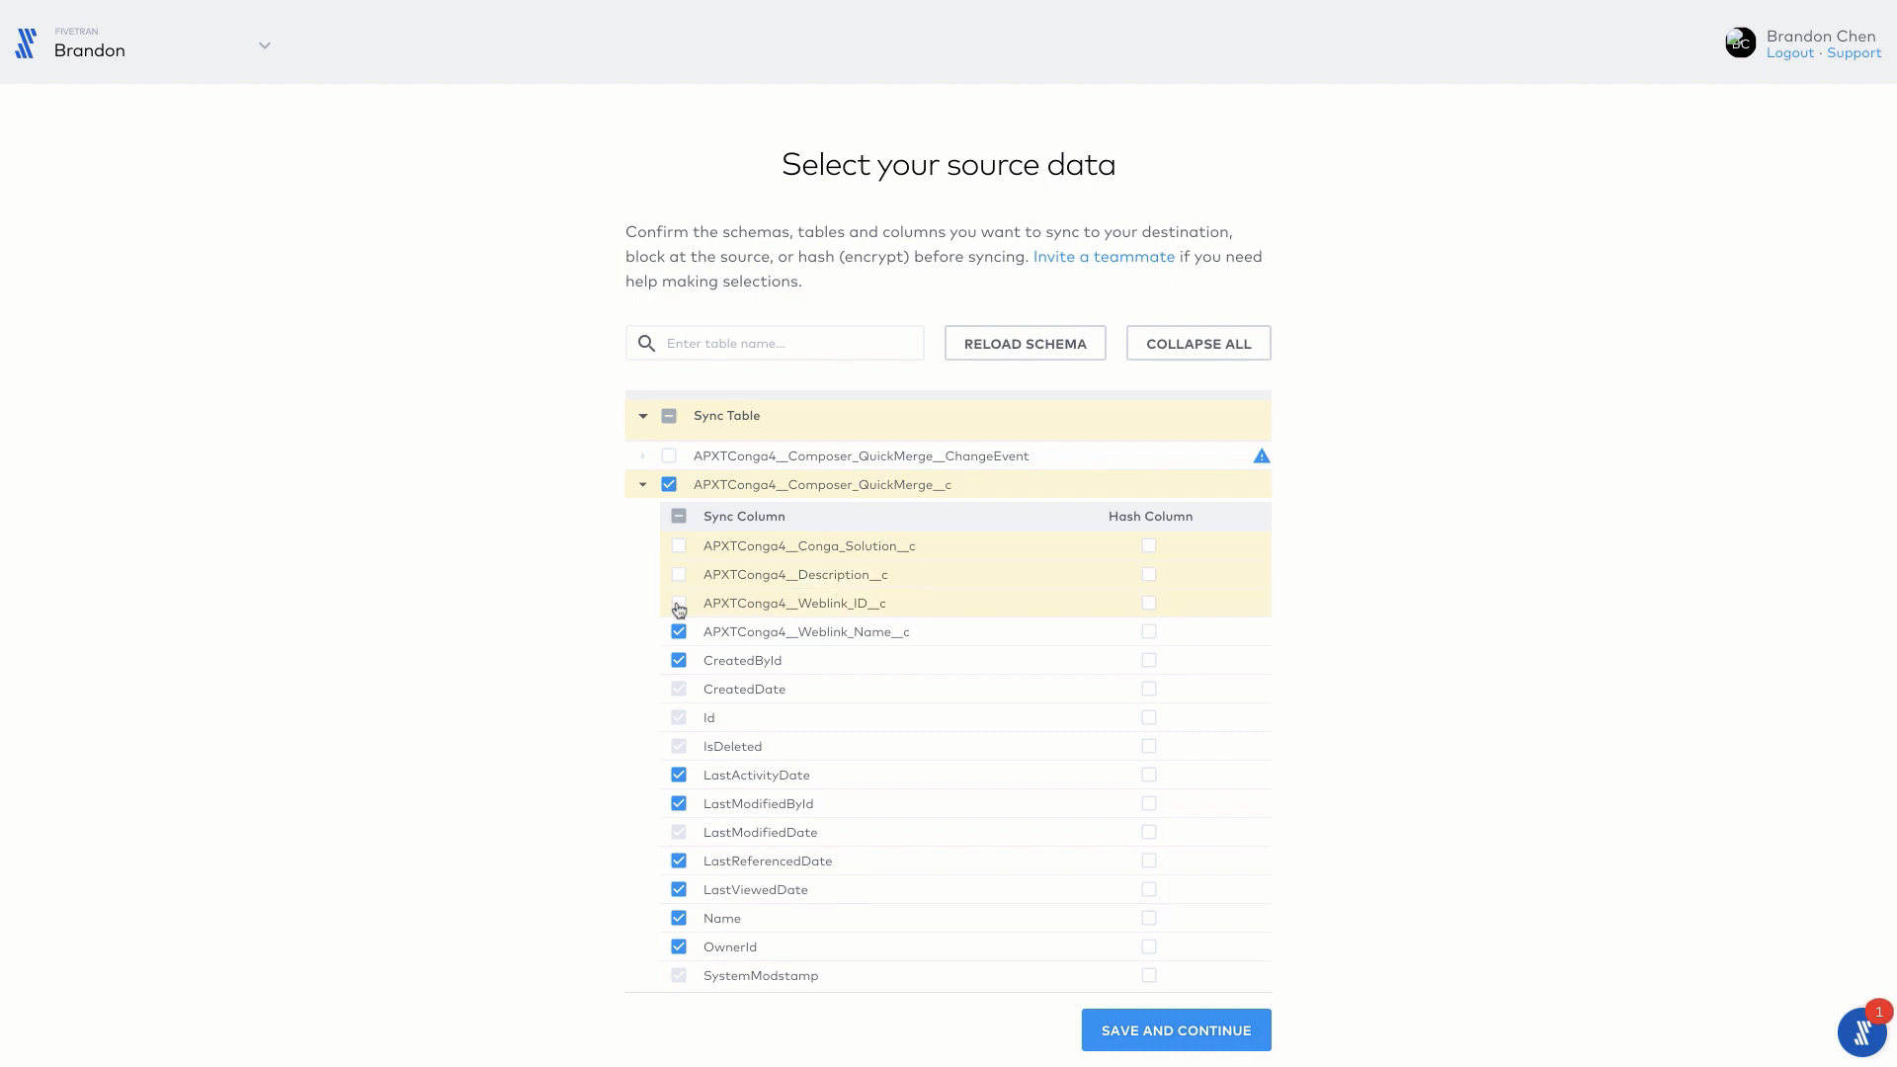
Step: Include the three excluded Composer_QuickMerge__c columns again and hash the APXTConga4__Conga_Solution__c column
left_click(679, 545)
left_click(679, 575)
left_click(679, 604)
left_click(1150, 547)
left_click(643, 485)
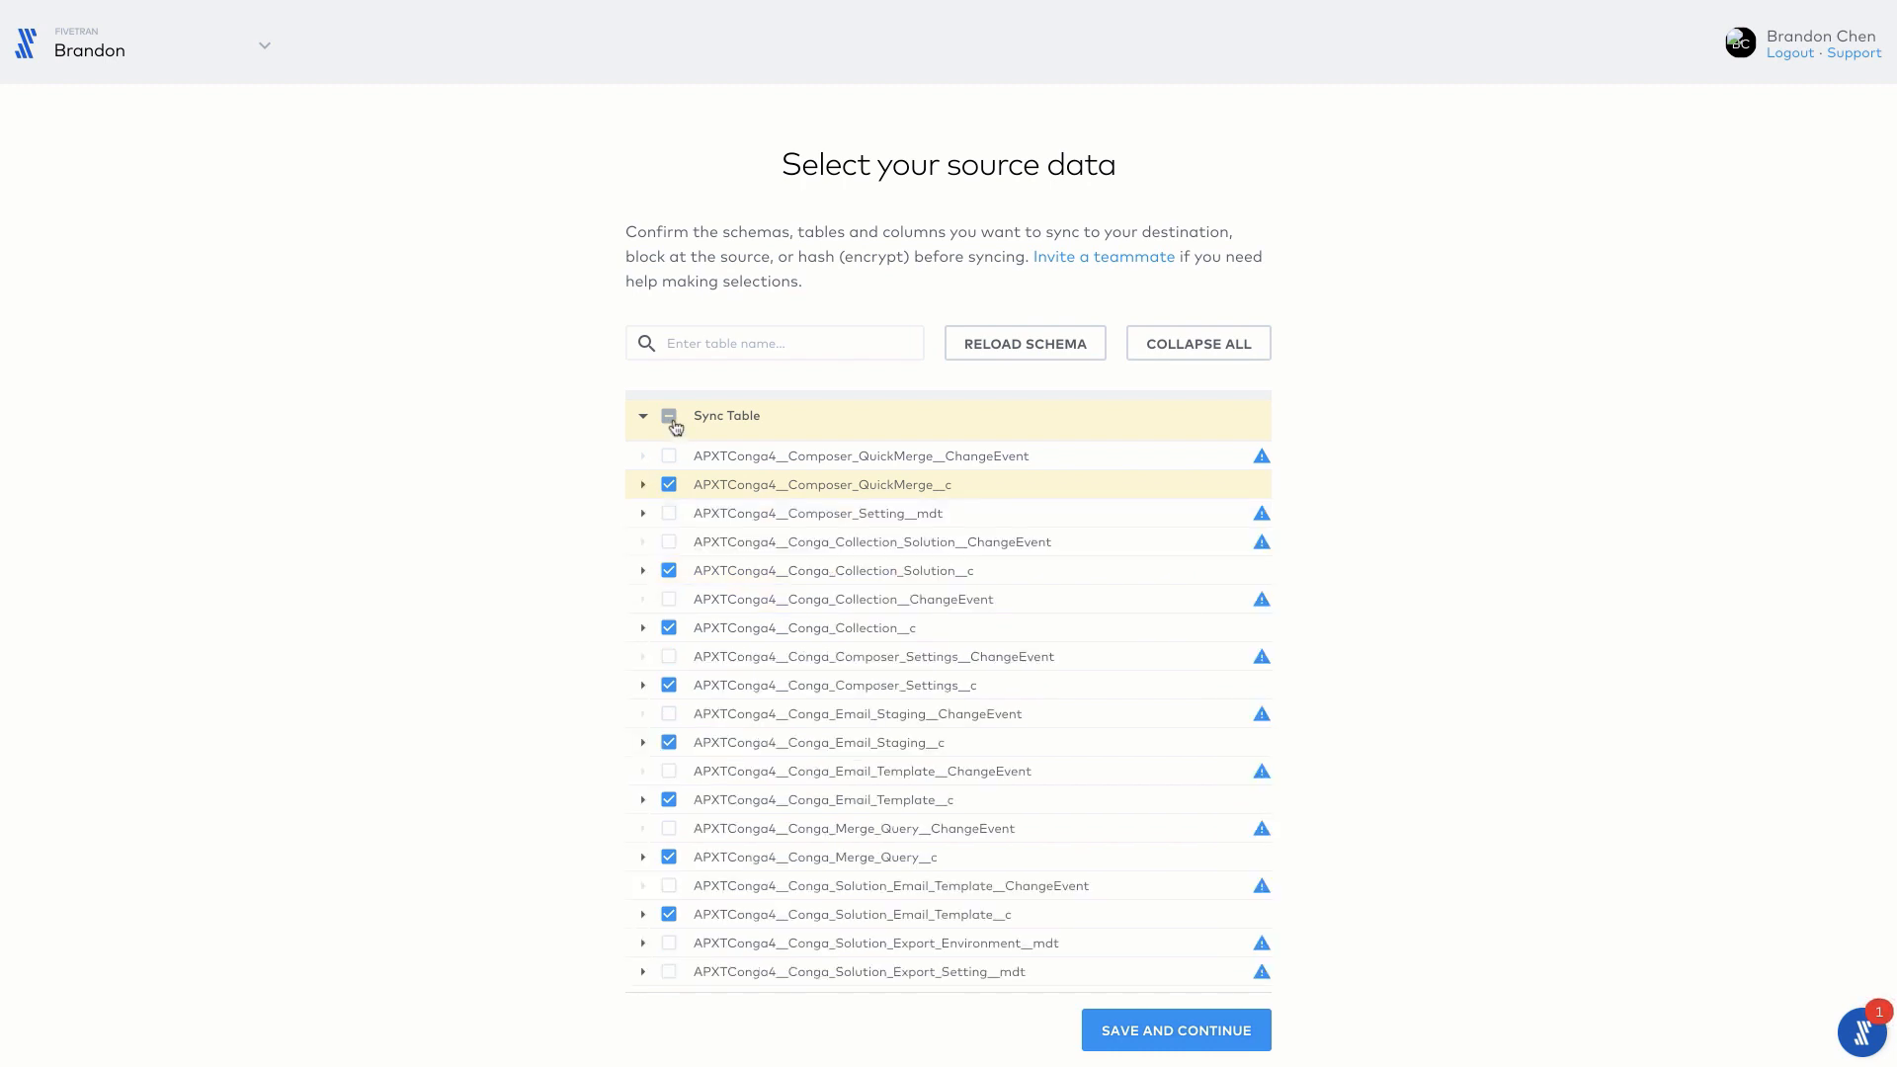
Step: Deselect all tables, select only the Account table for syncing, and save the schema selection
left_click(675, 427)
left_click(784, 338)
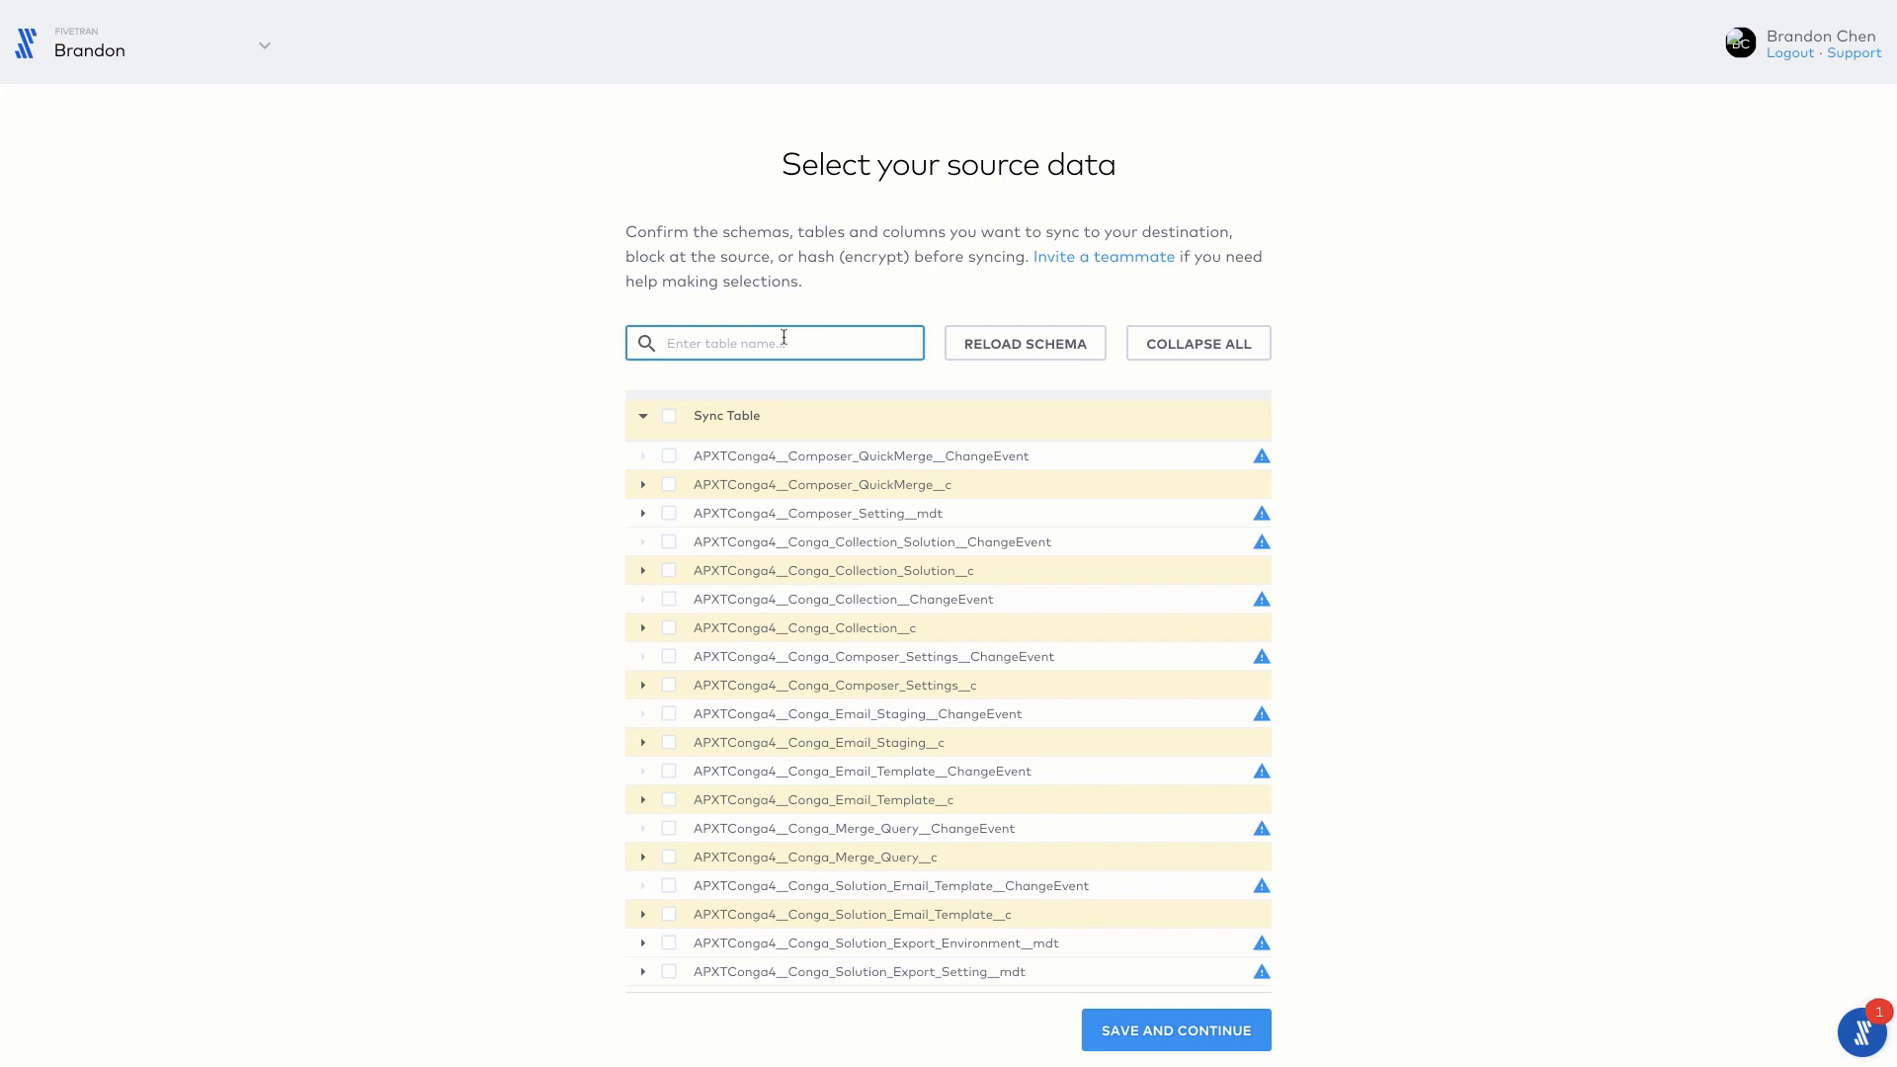
type("acount")
key("BackSpace")
key("BackSpace")
key("BackSpace")
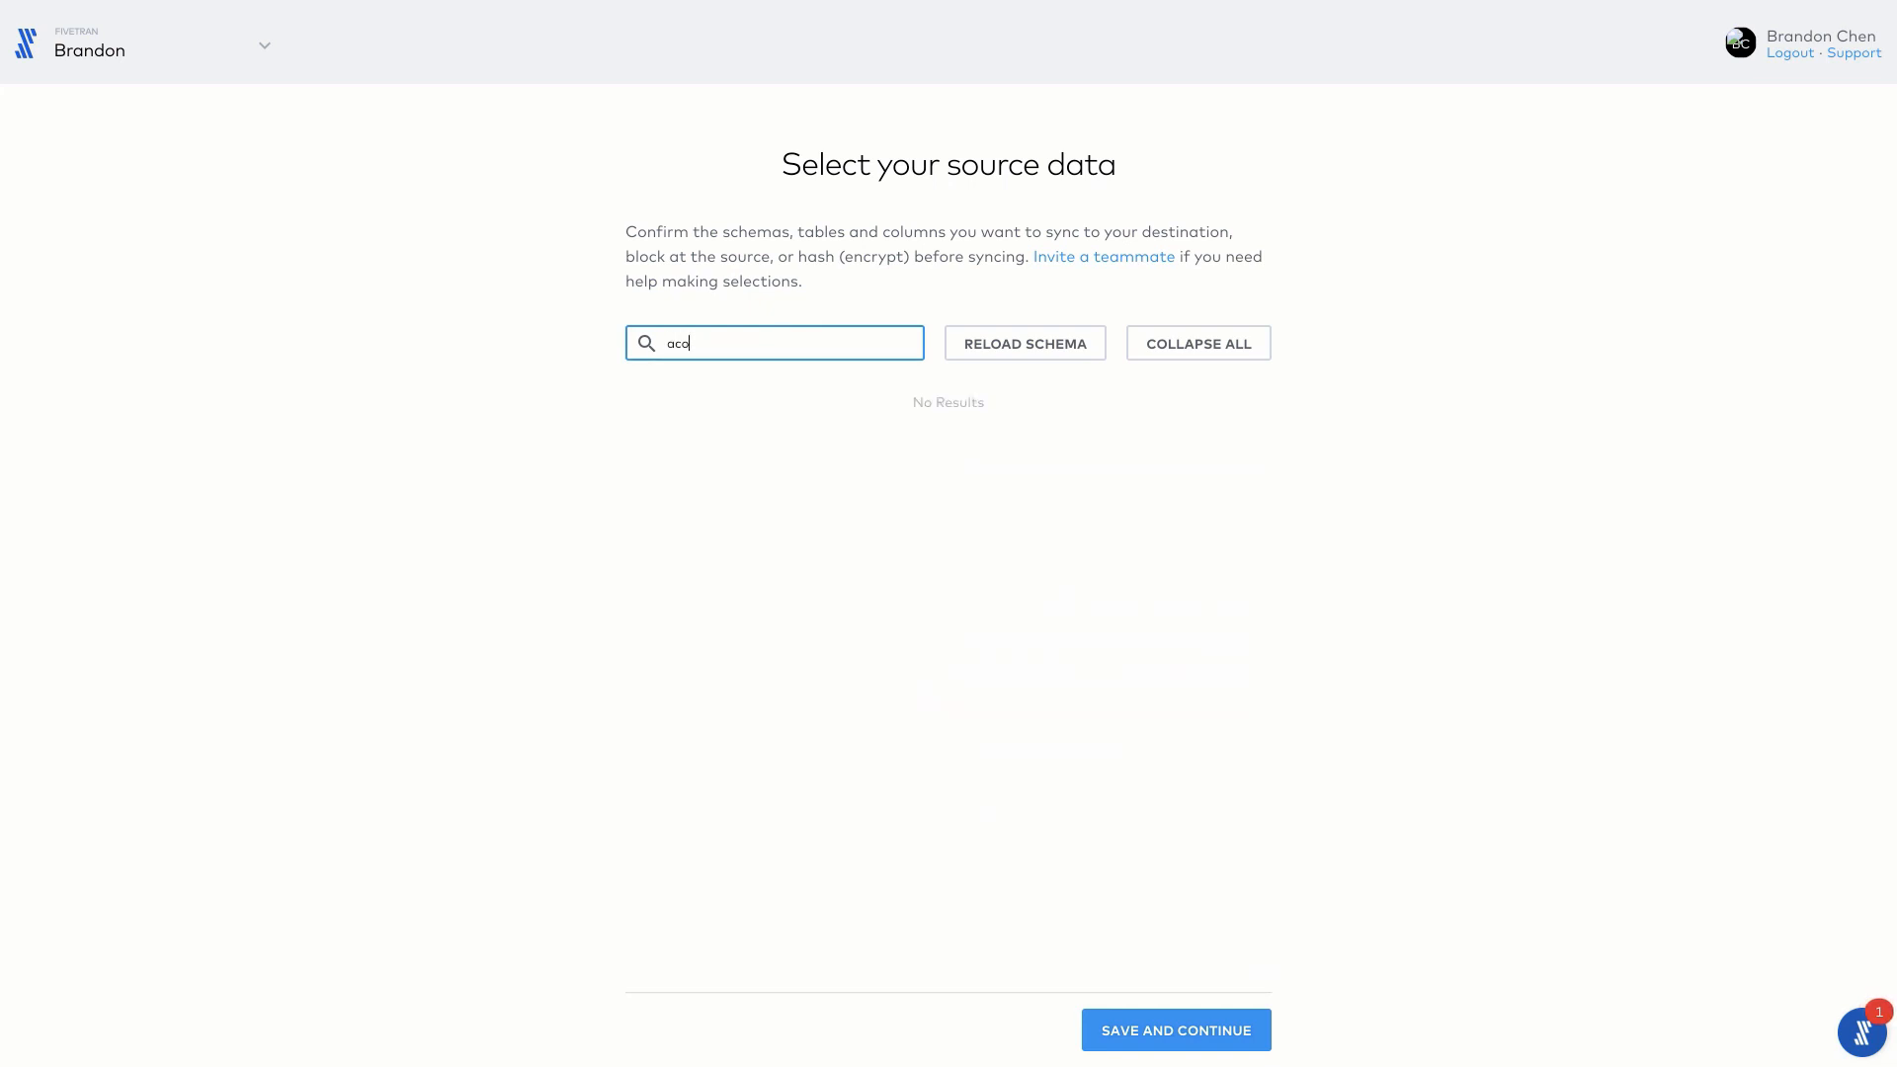
key("BackSpace")
type("count")
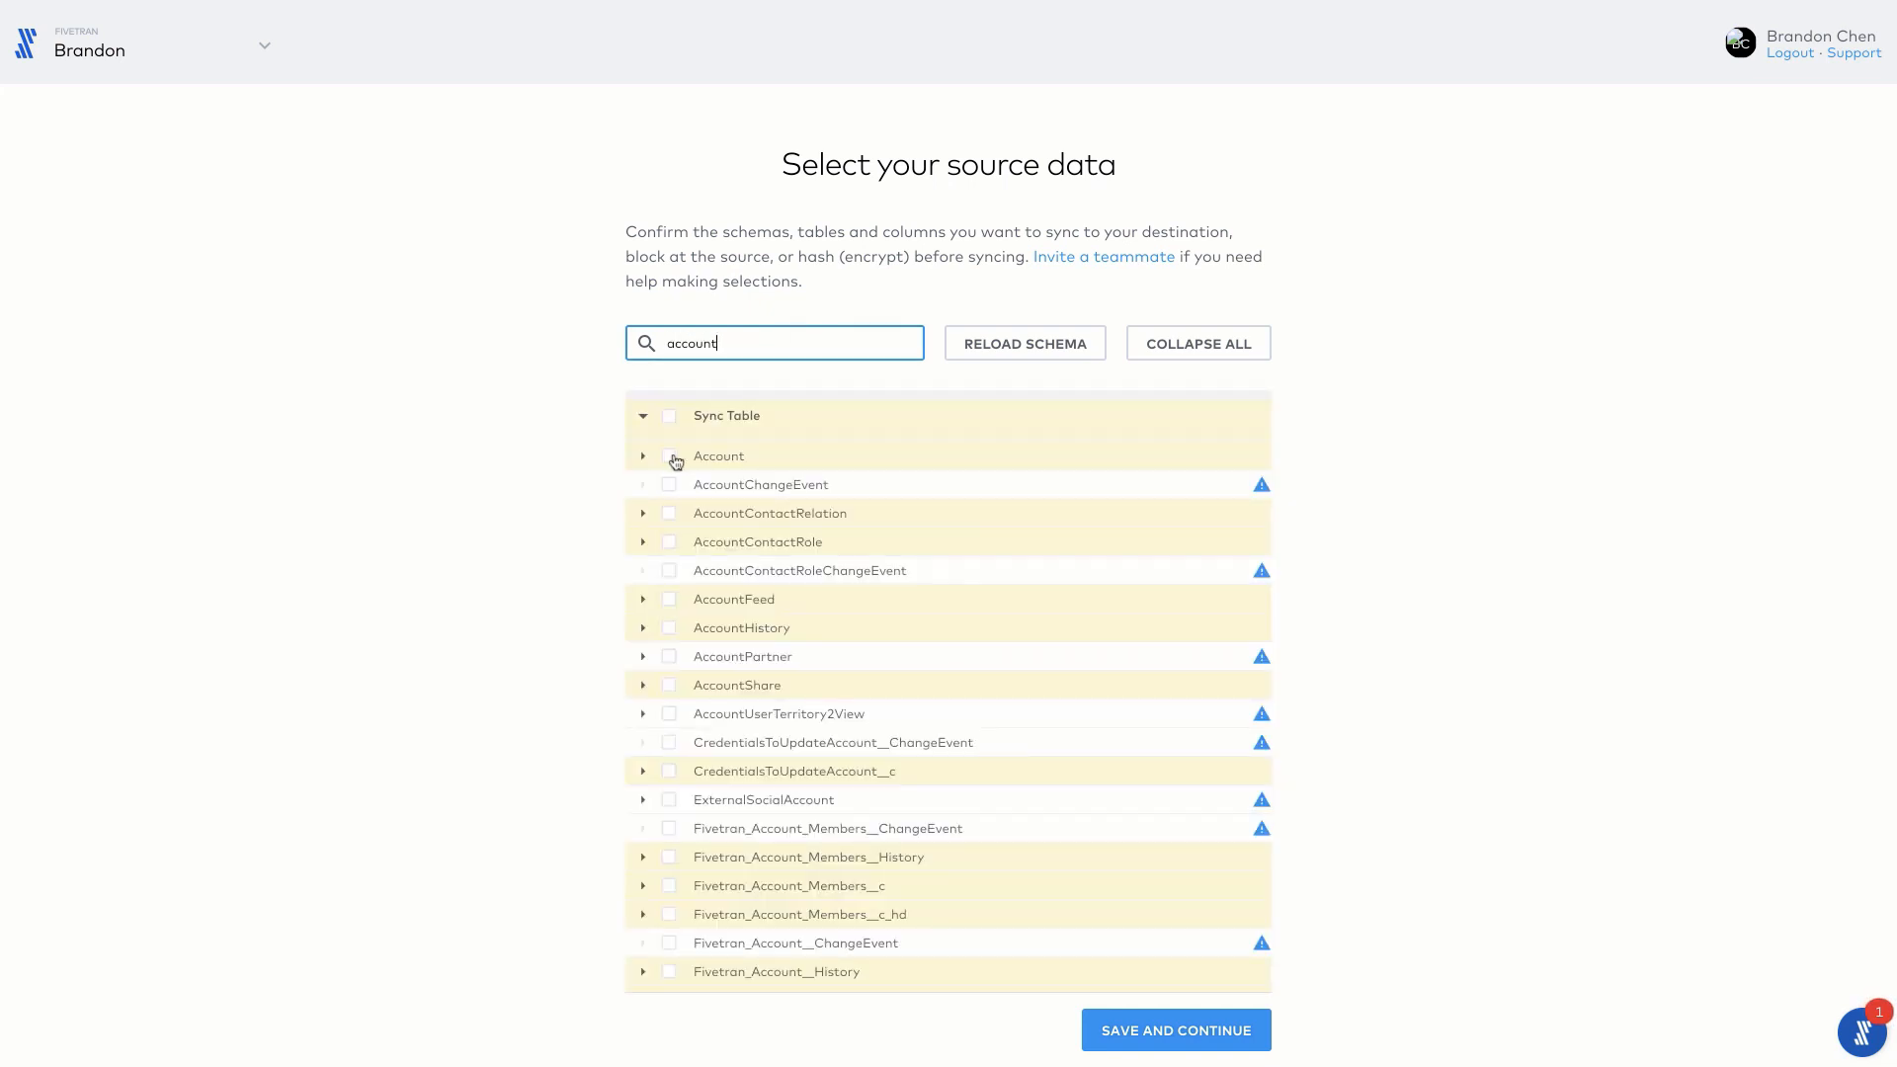
left_click(669, 456)
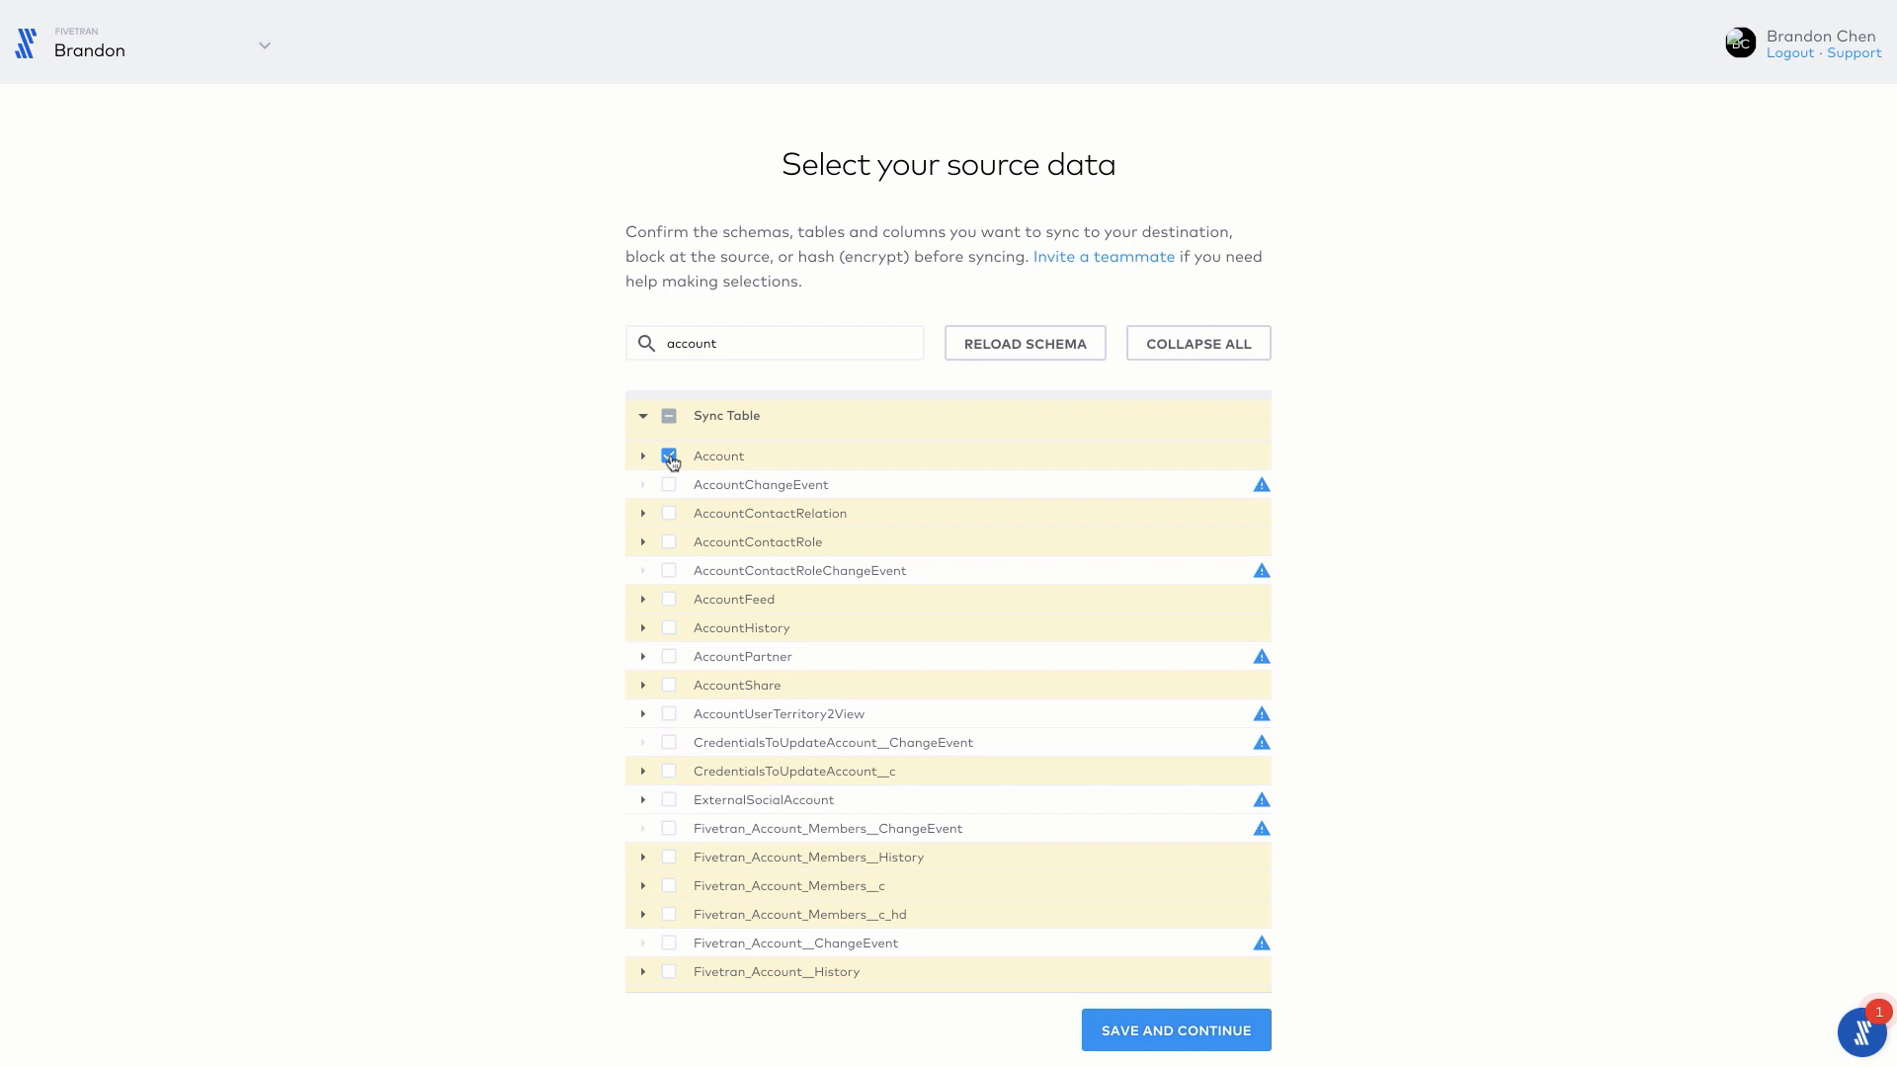
left_click(1170, 1030)
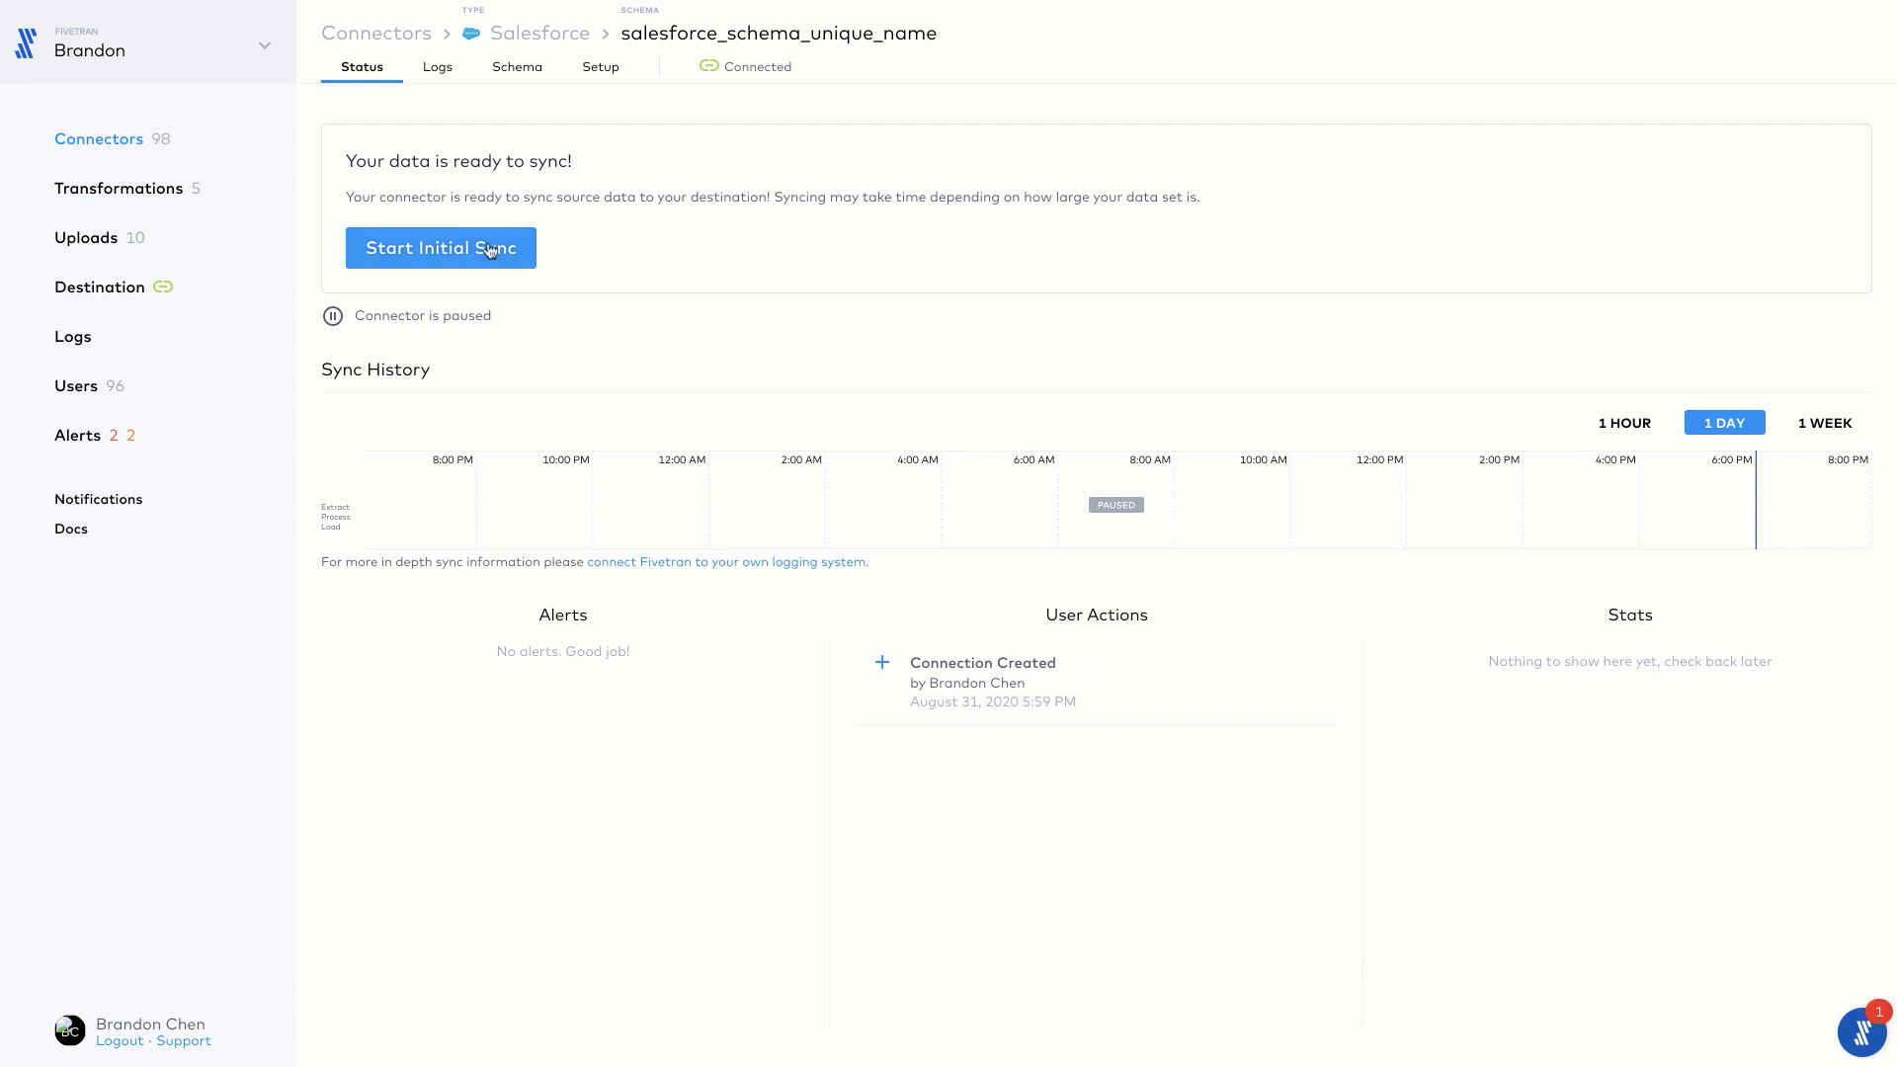
Step: Set the connector's sync frequency to 1h in its setup settings
left_click(618, 75)
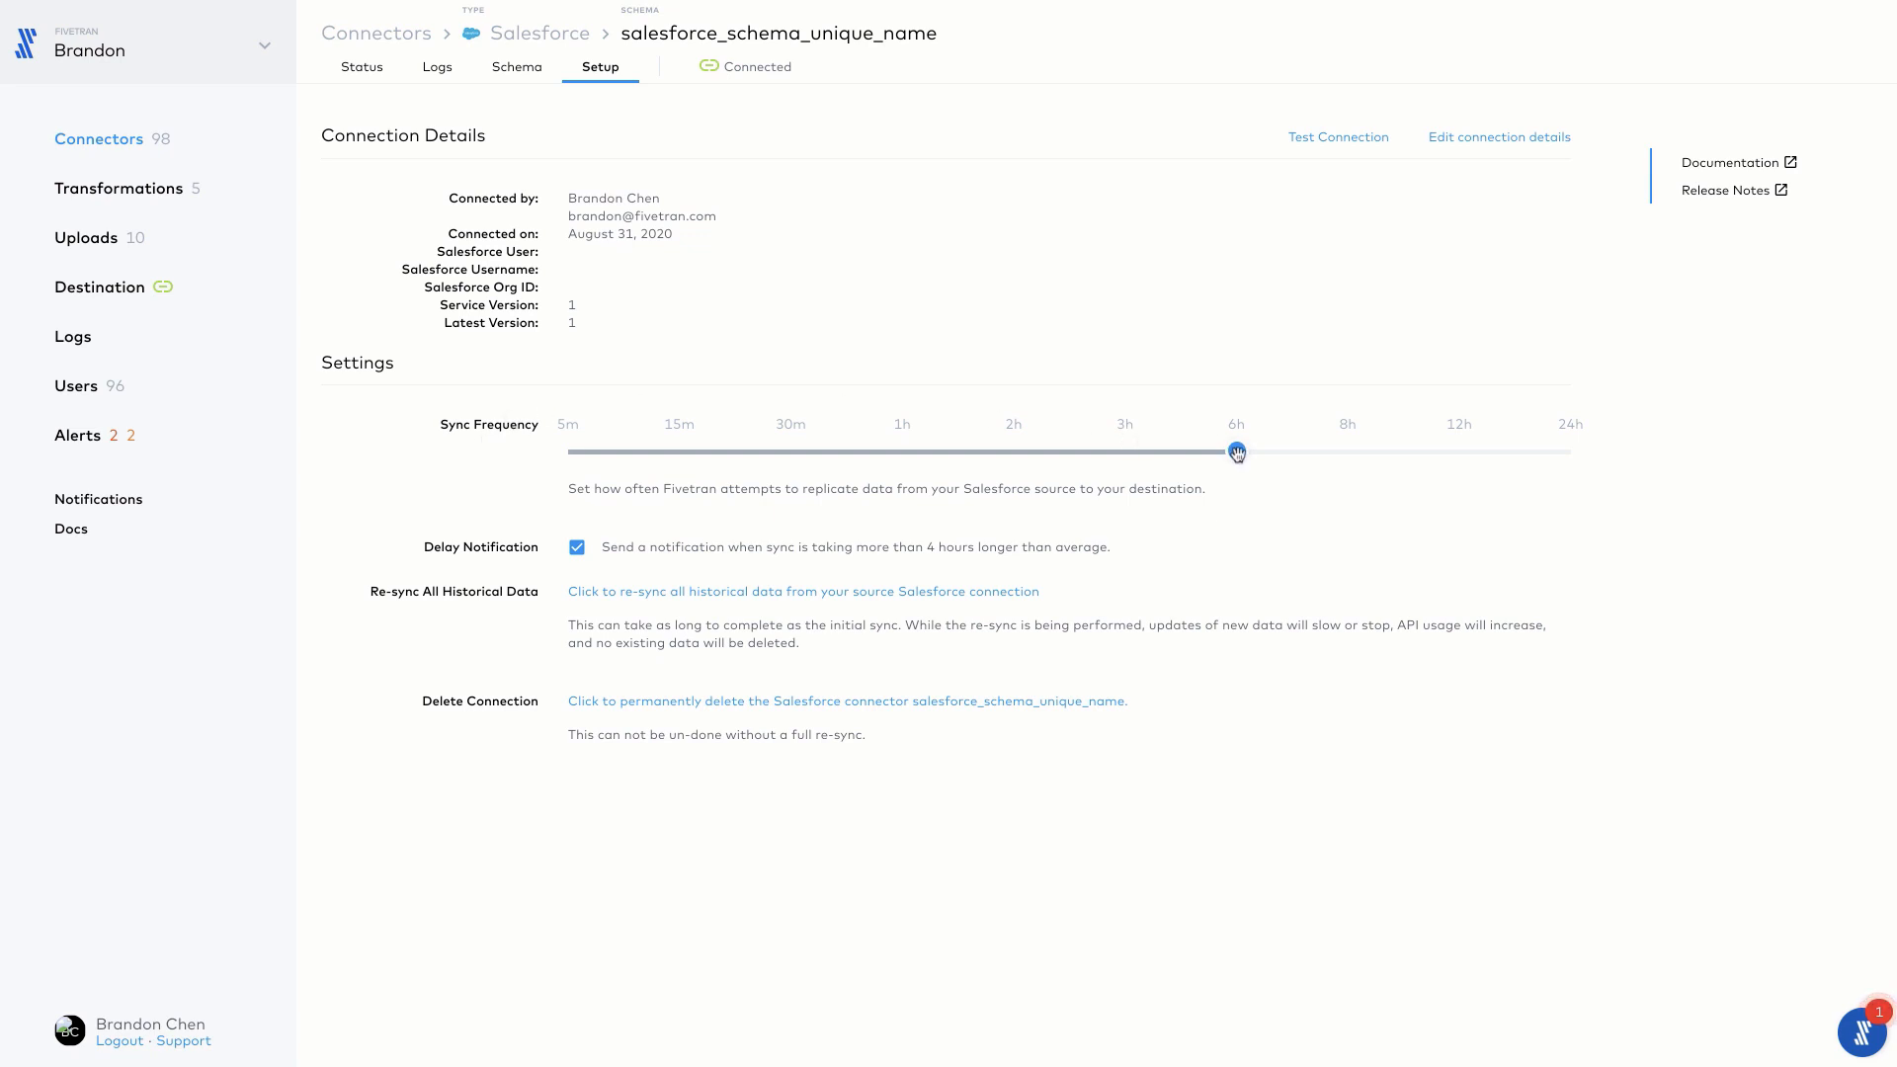
left_click_drag(1237, 453, 901, 450)
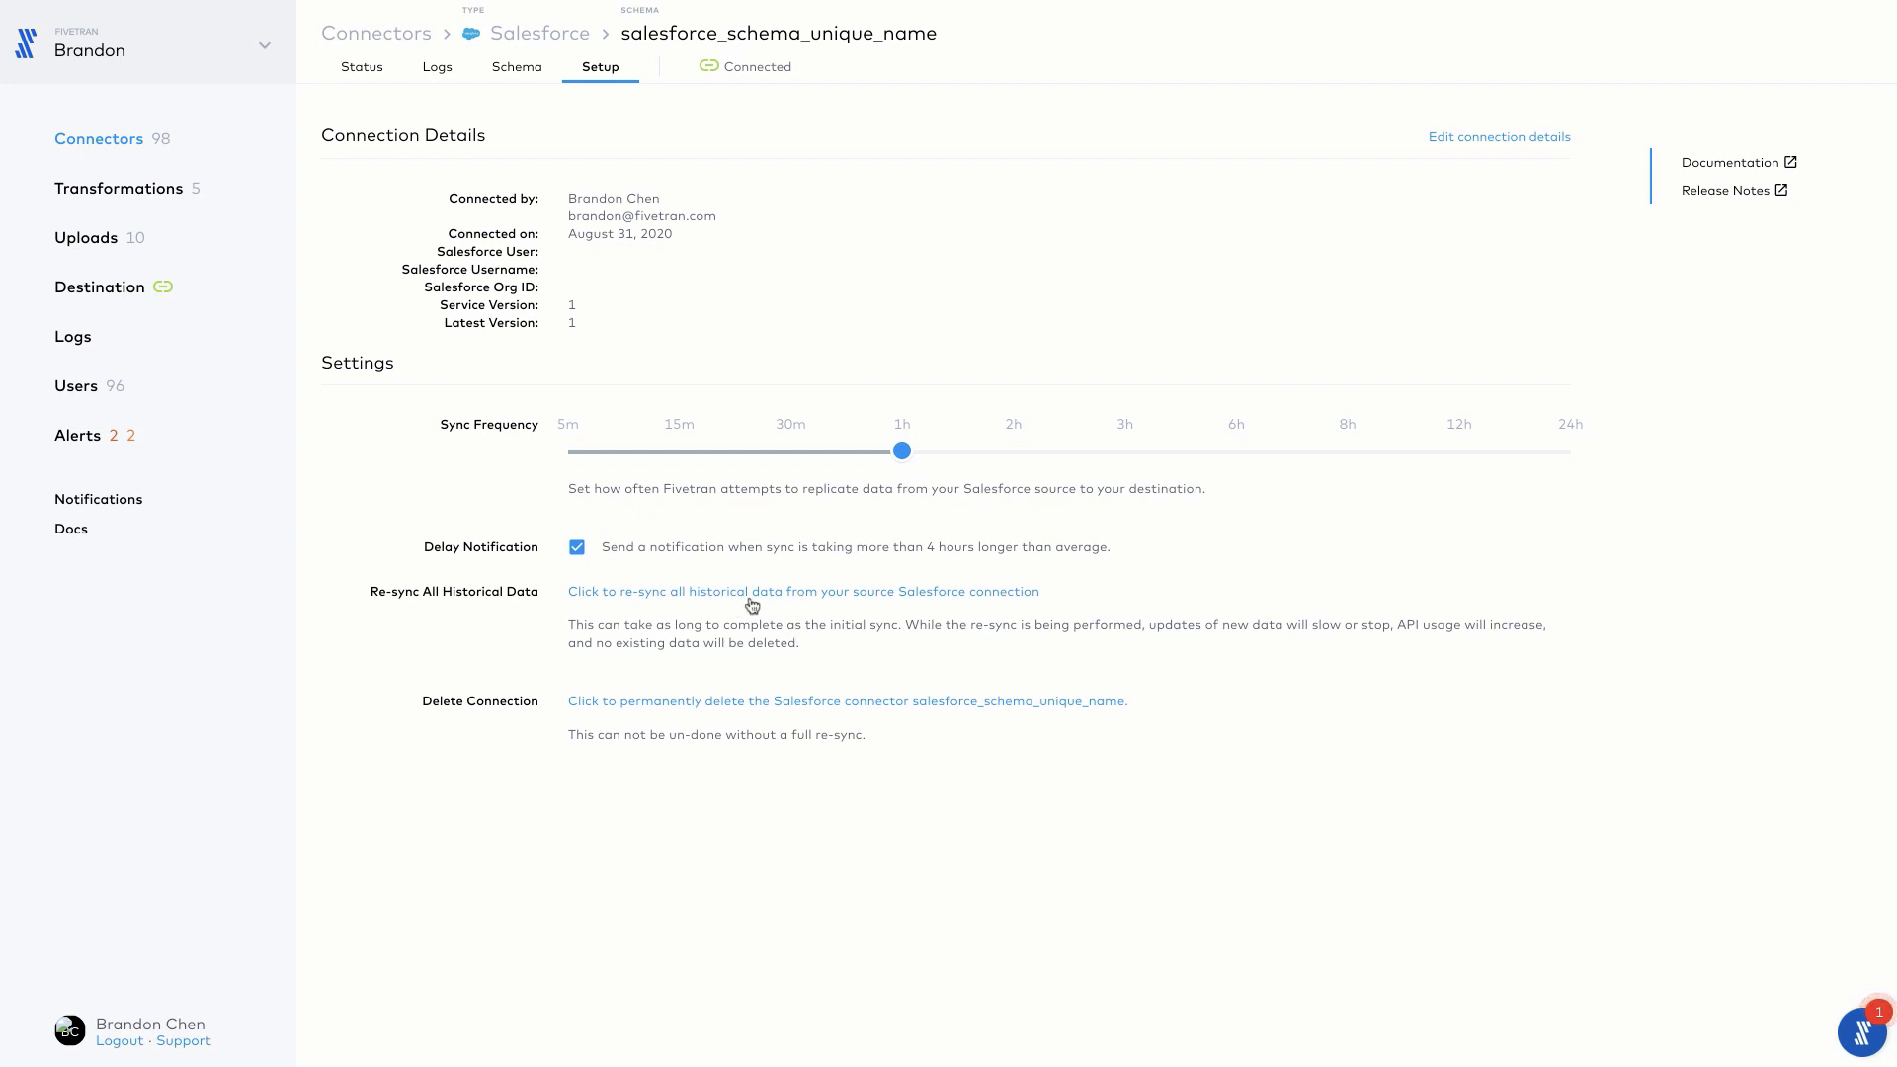
Step: Look up the account tables in the connector's schema and return to its status page
left_click(515, 69)
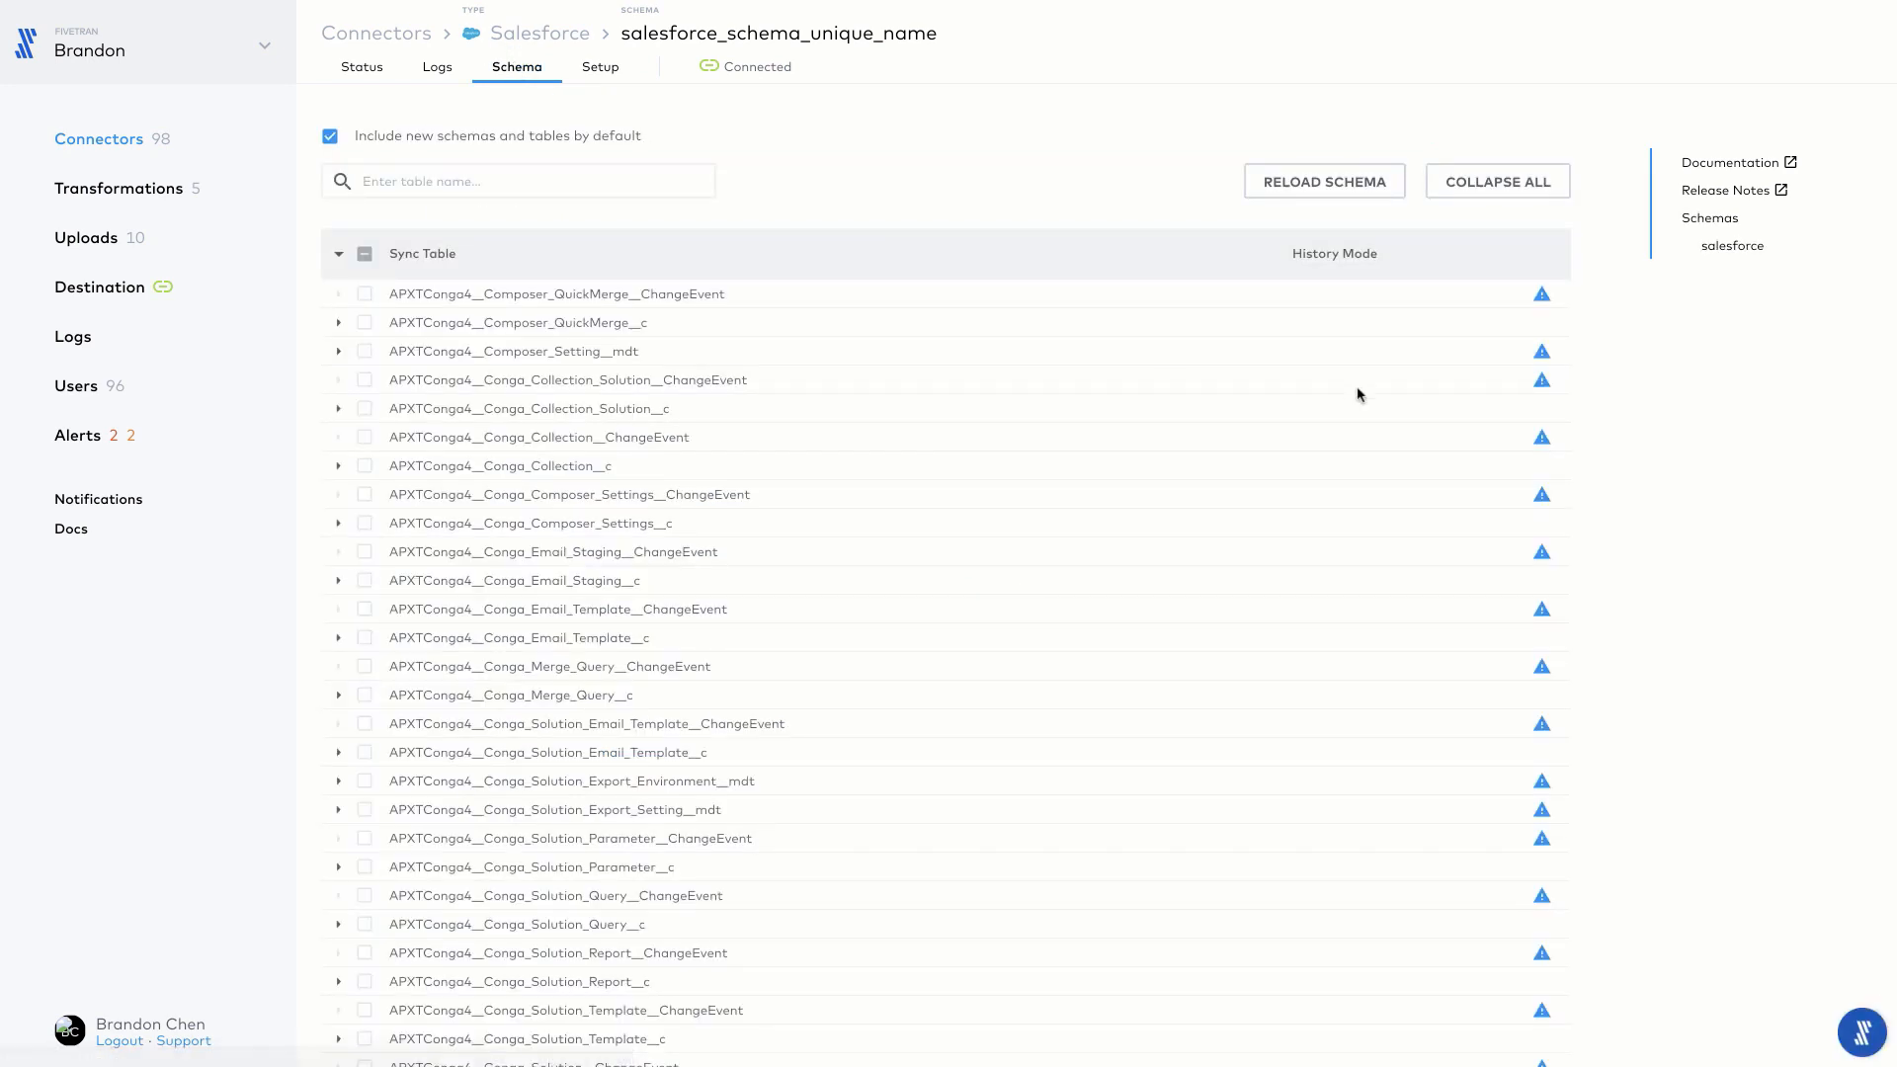
left_click(665, 183)
type("account")
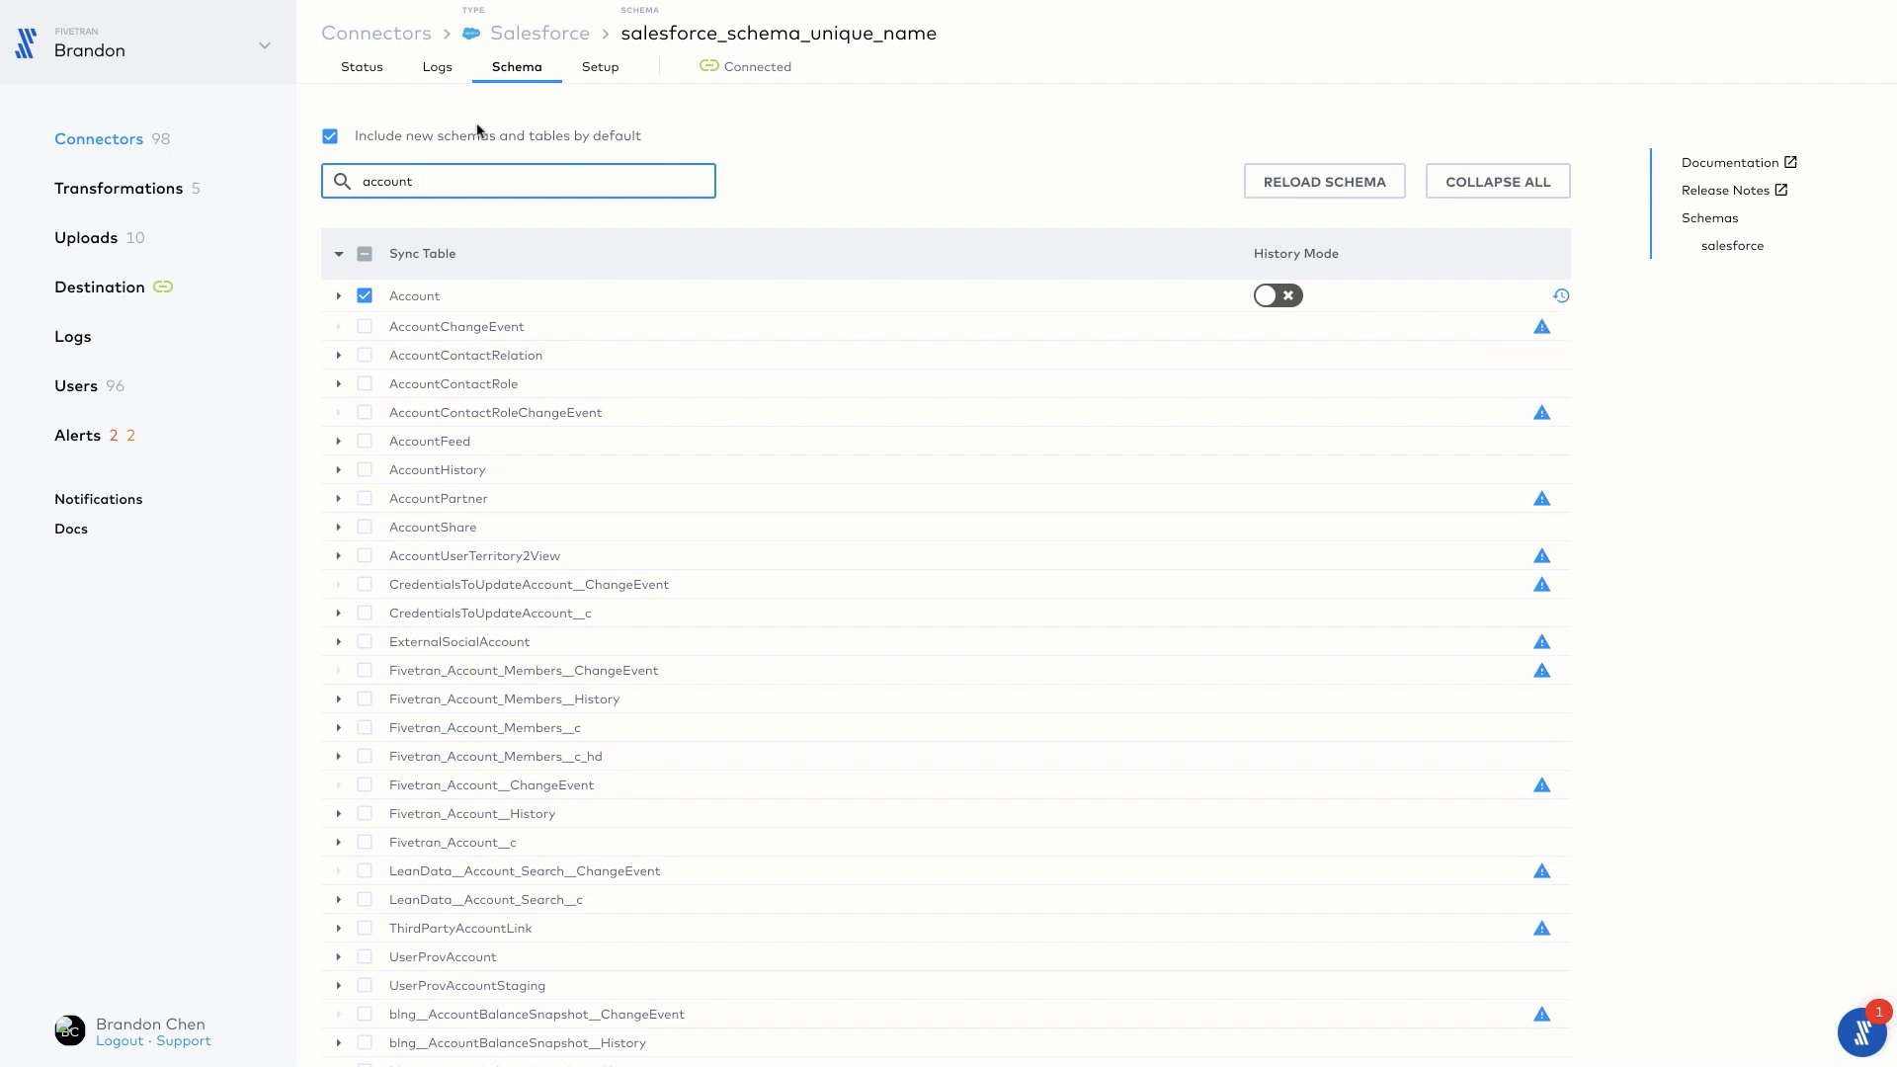
left_click(362, 71)
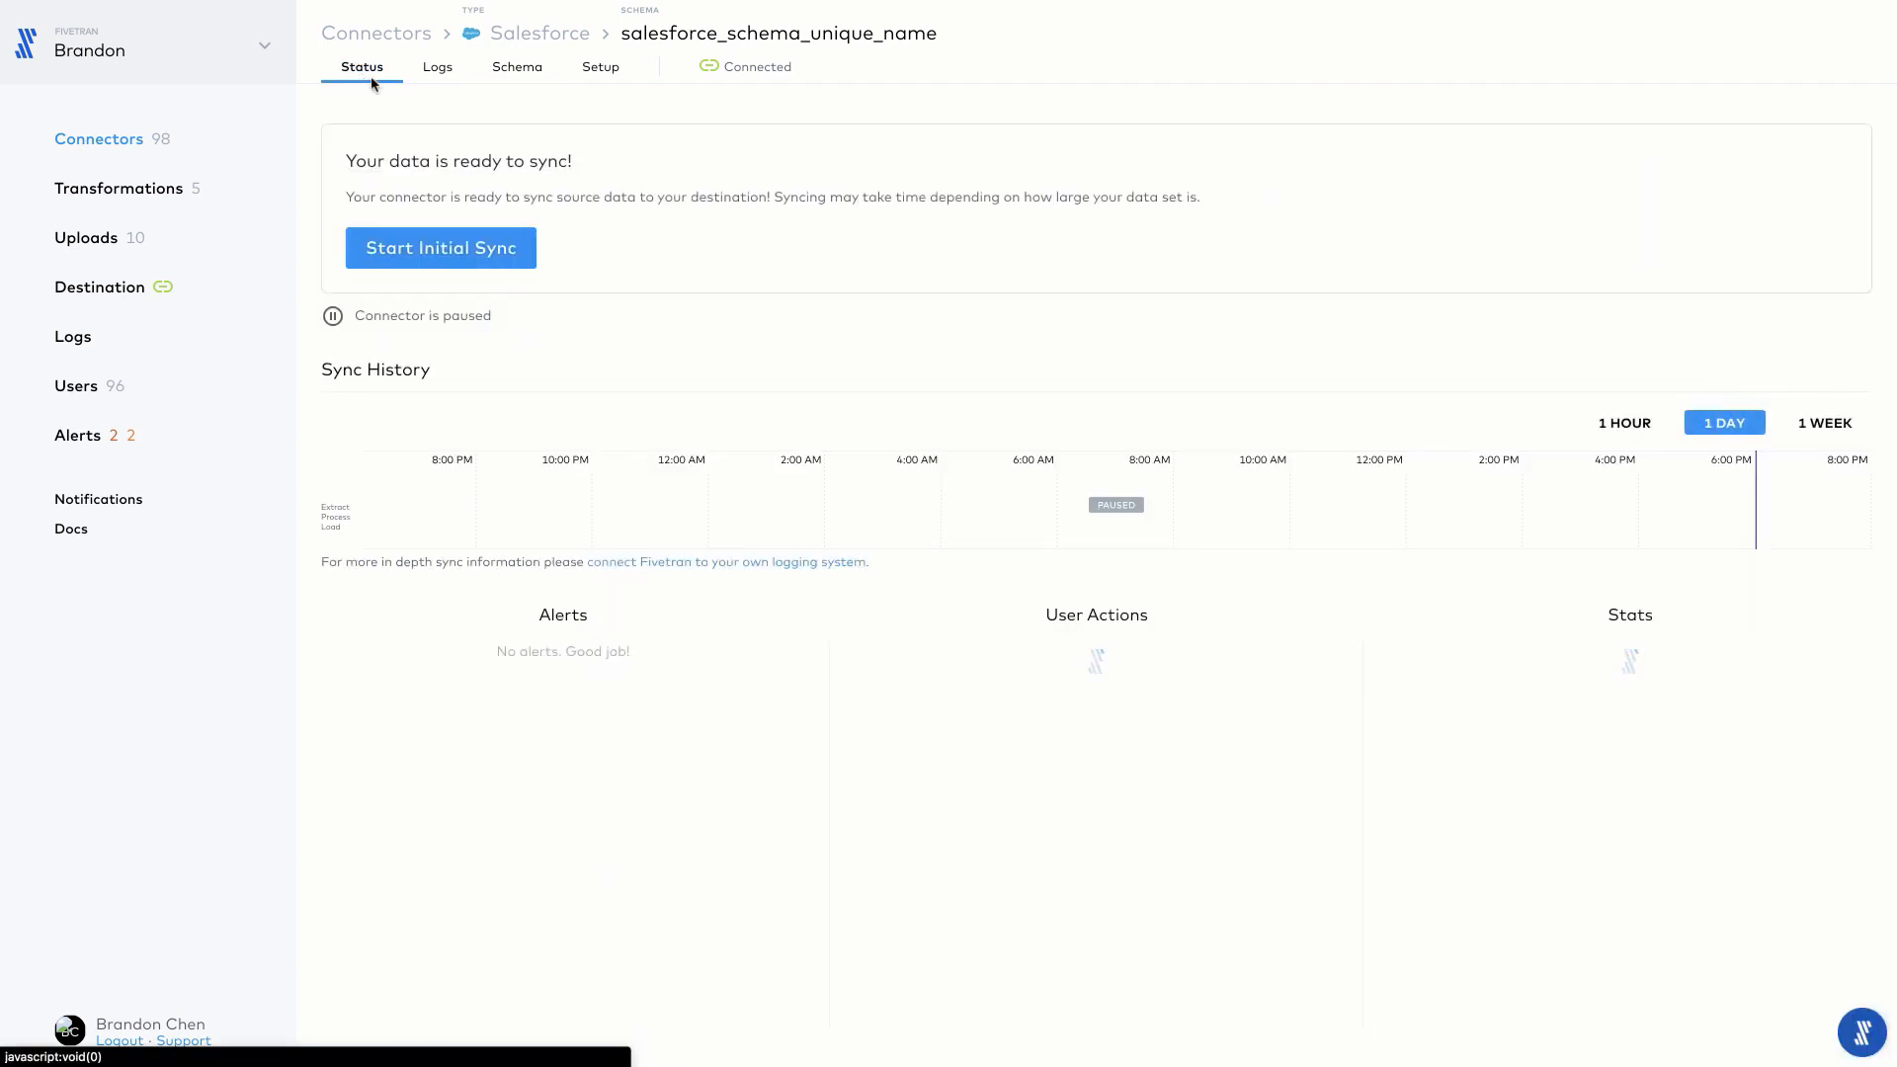